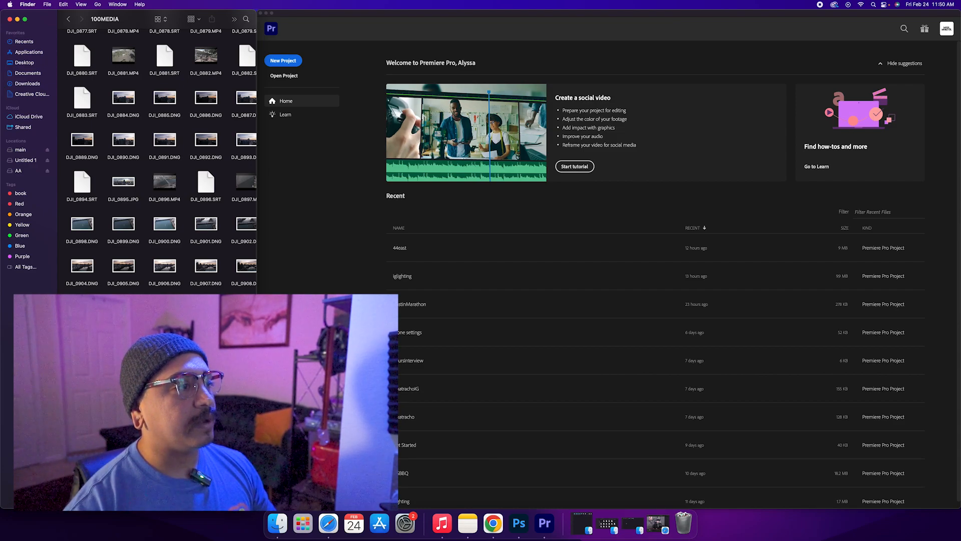
Create a new project named howtoeditdronefootage.
click(282, 60)
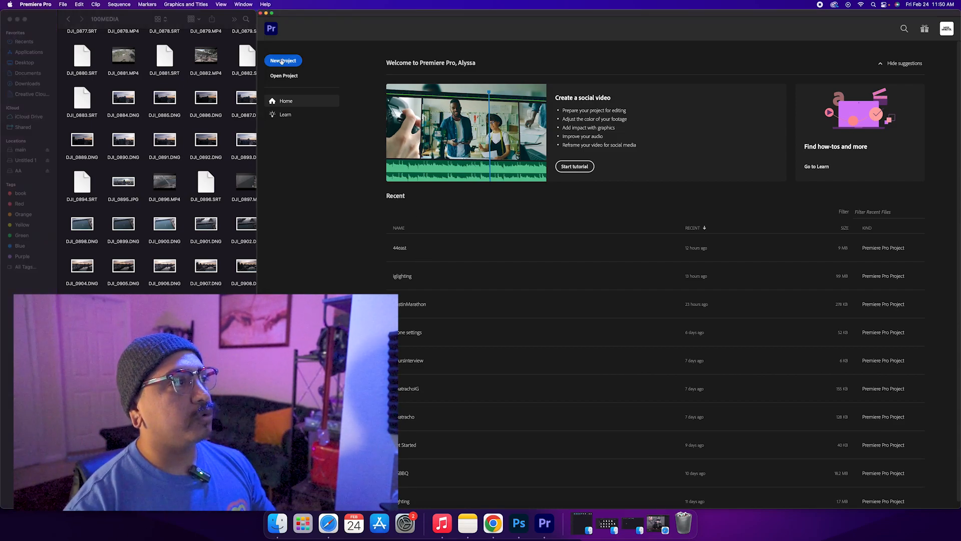
click(288, 62)
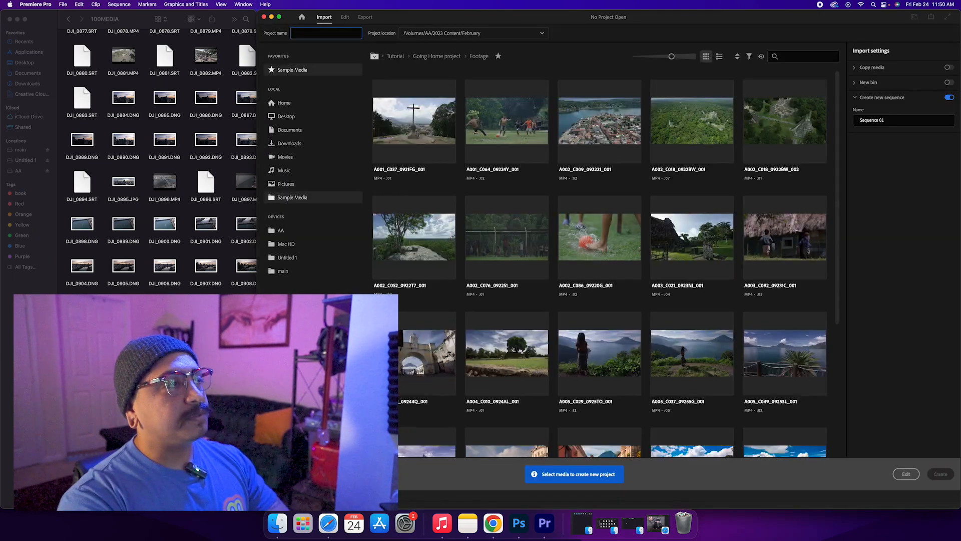
text(howtoe)
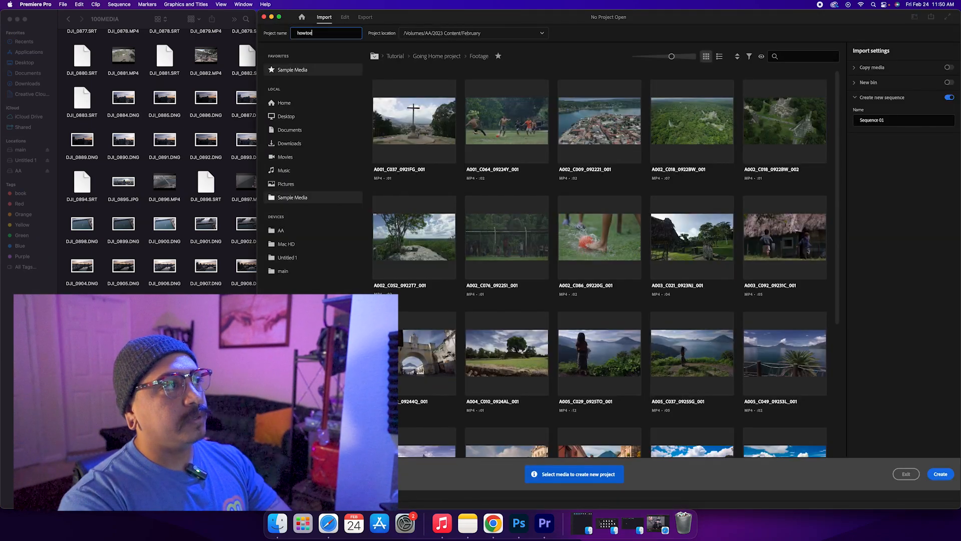
text(ditdroneffoo)
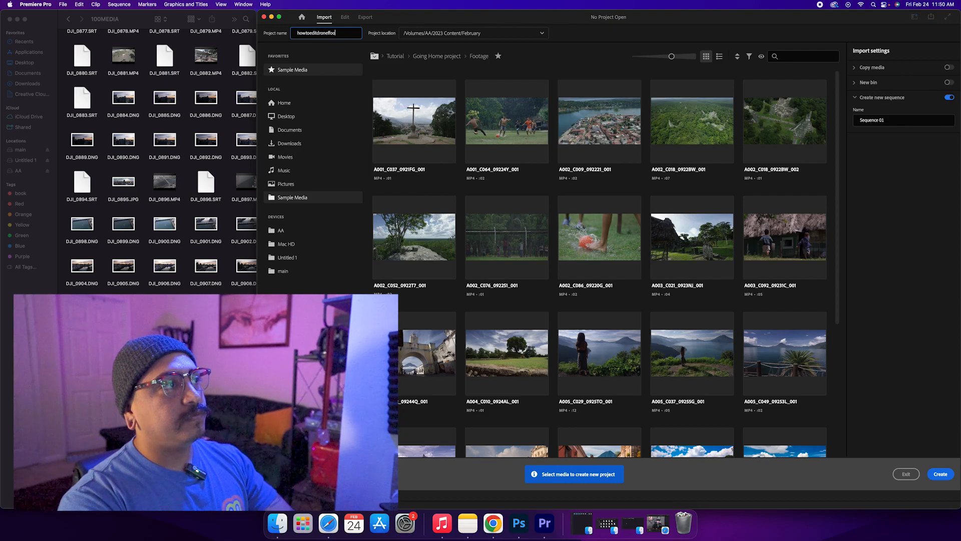
key(BackSpace)
key(BackSpace)
text(ootage)
click(941, 474)
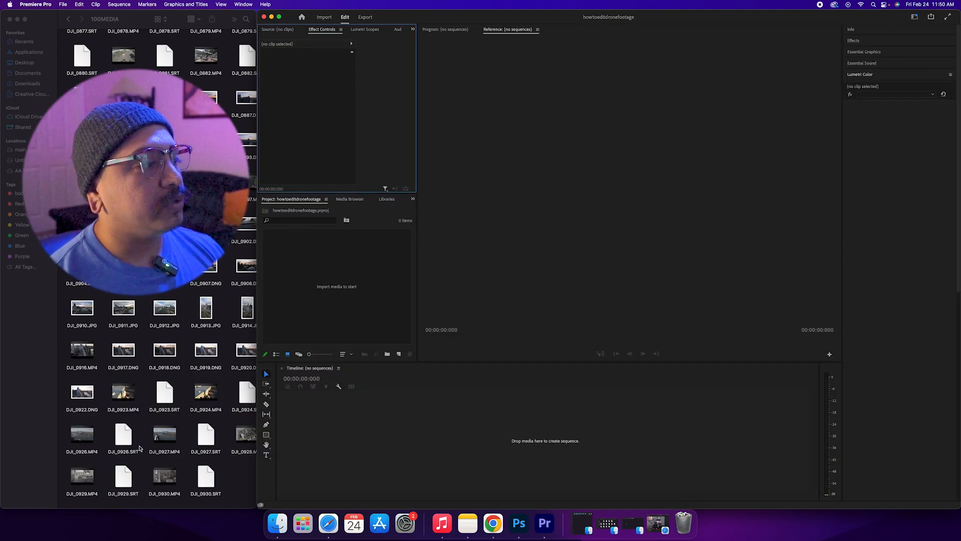
Place DJI_0927.MP4 in a new sequence, trim its start to 00:00:09:47 and close the resulting gap.
drag(171, 435, 393, 463)
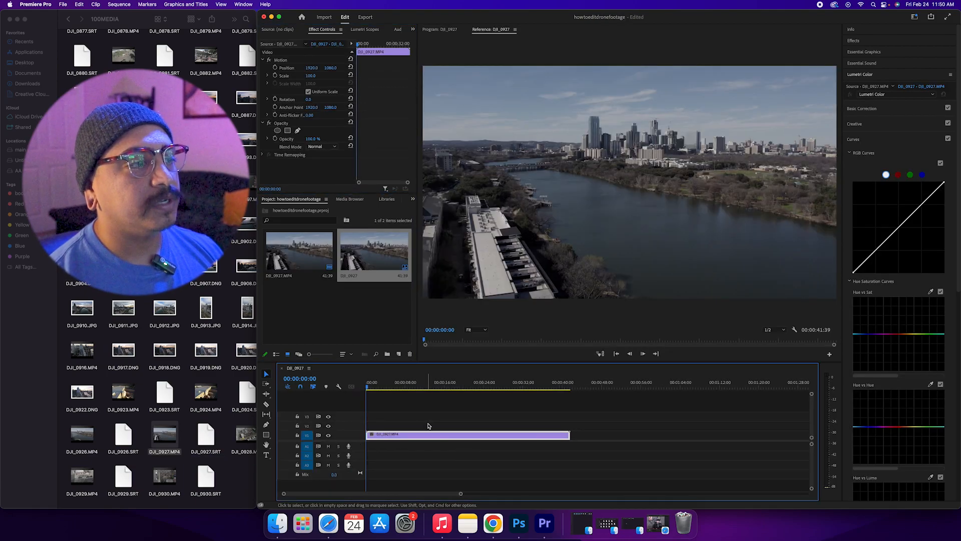
key(space)
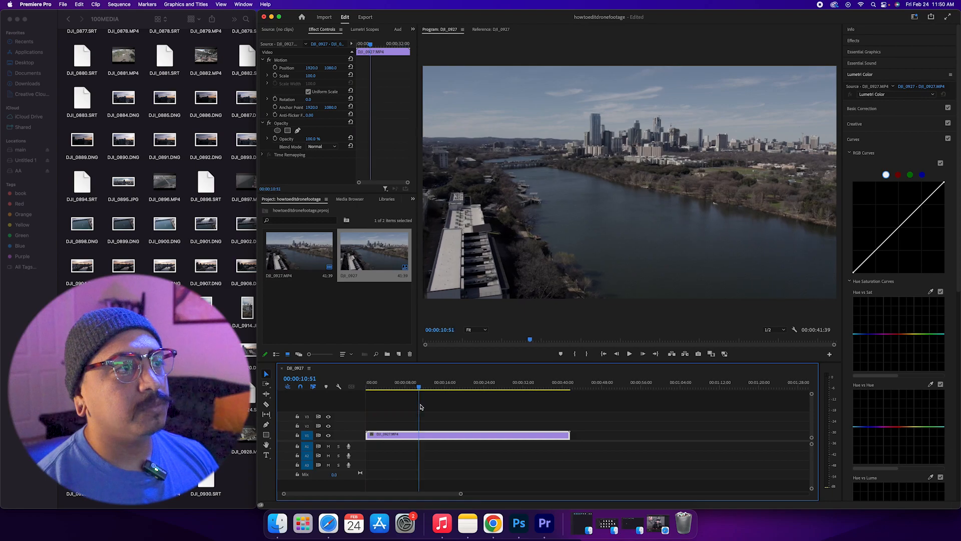
drag(419, 405, 414, 408)
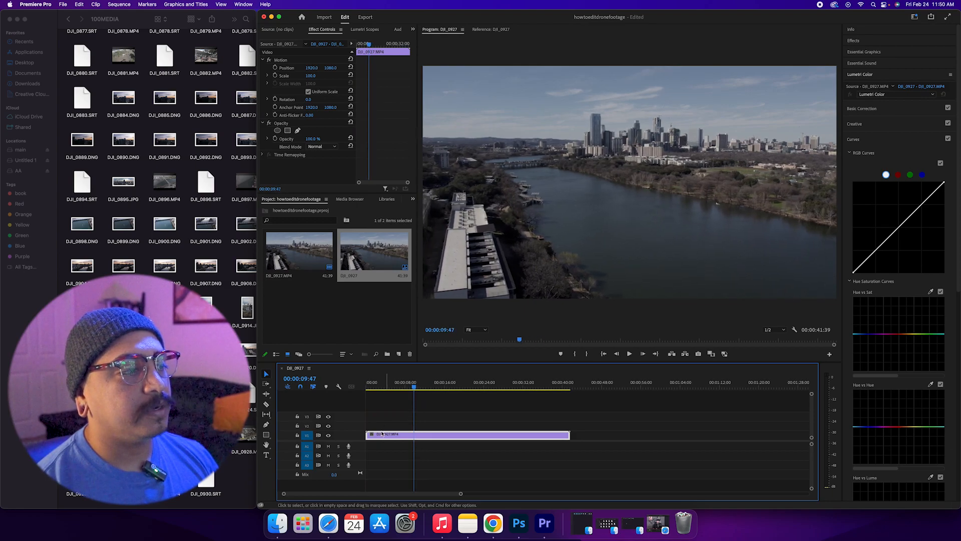
drag(368, 434, 414, 433)
click(396, 438)
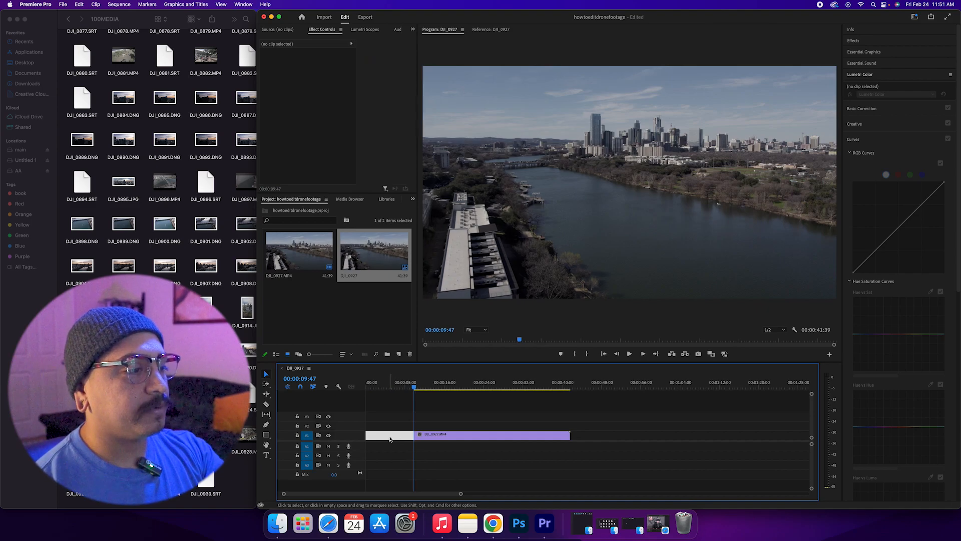
key(Delete)
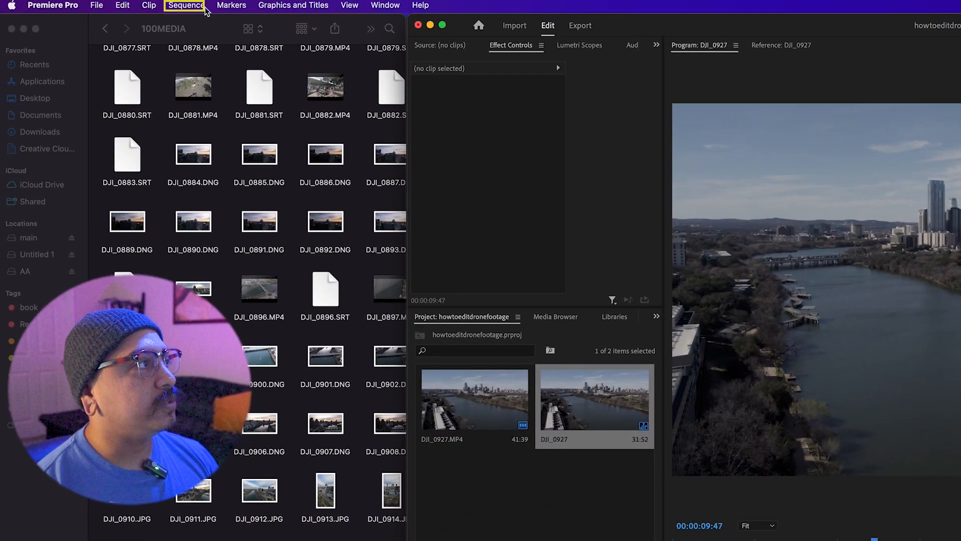
Set the sequence frame size to 1080 by 1920 with Maximum Render Quality enabled, accepting deletion of the preview files.
click(191, 6)
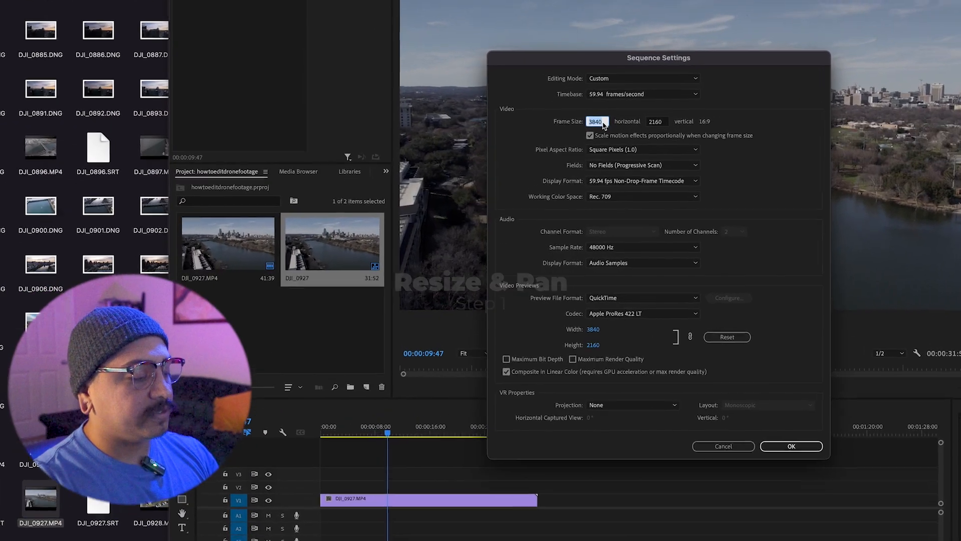
text(1080)
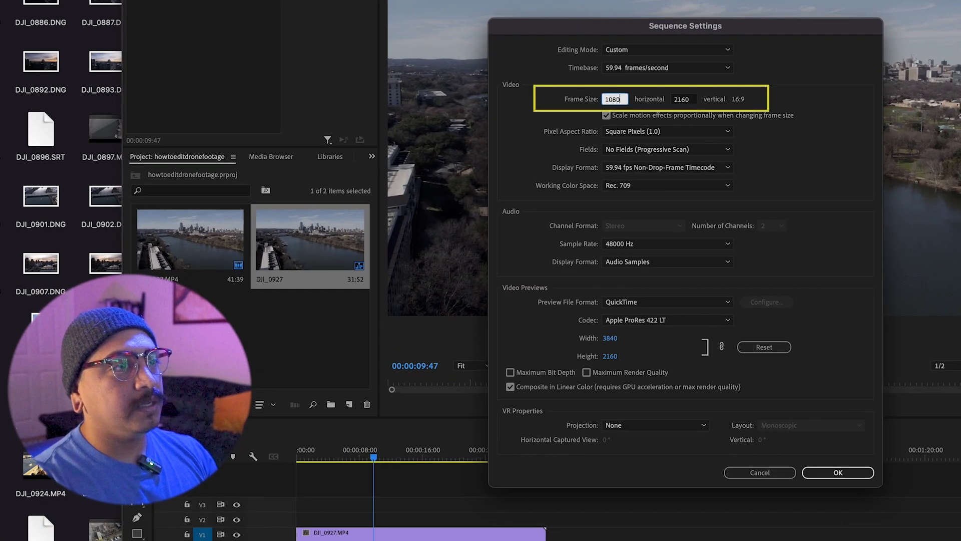
key(Tab)
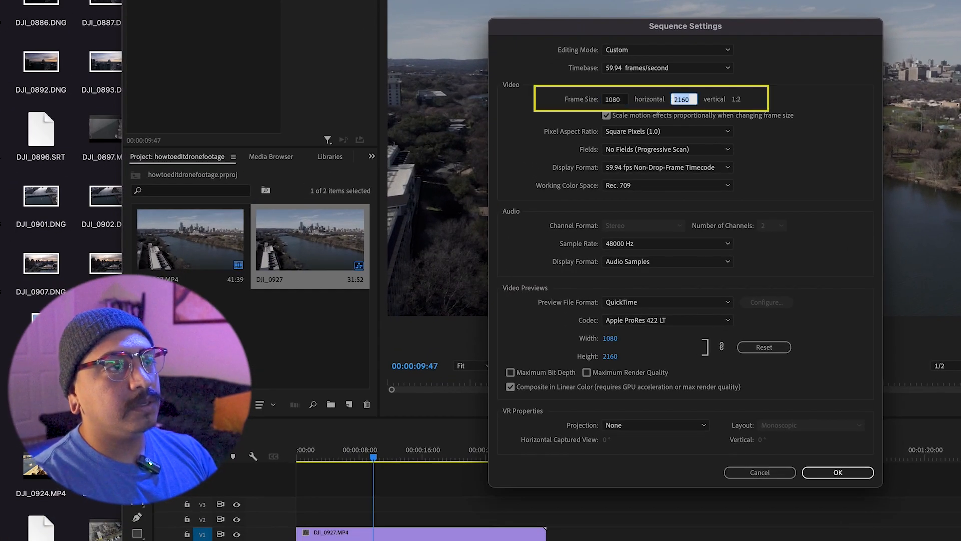
text(19)
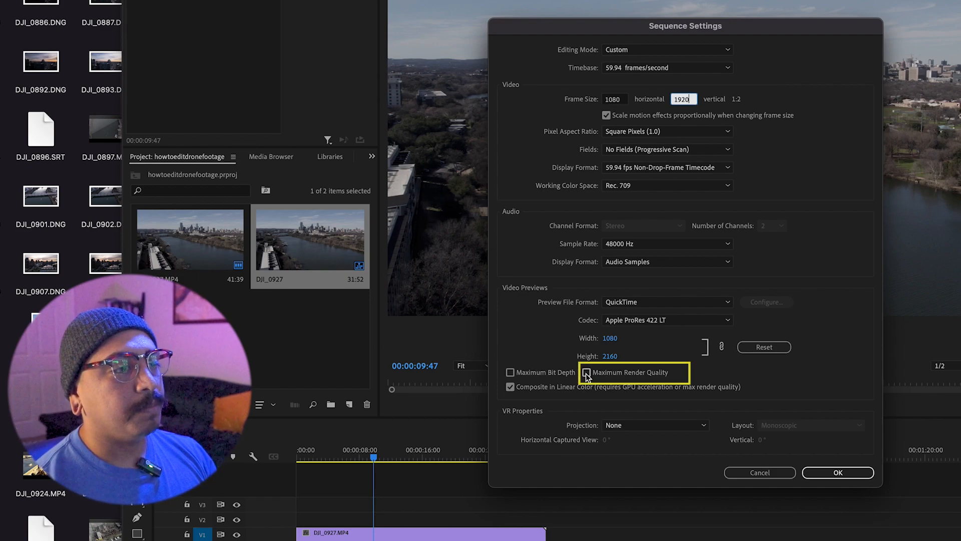
click(586, 372)
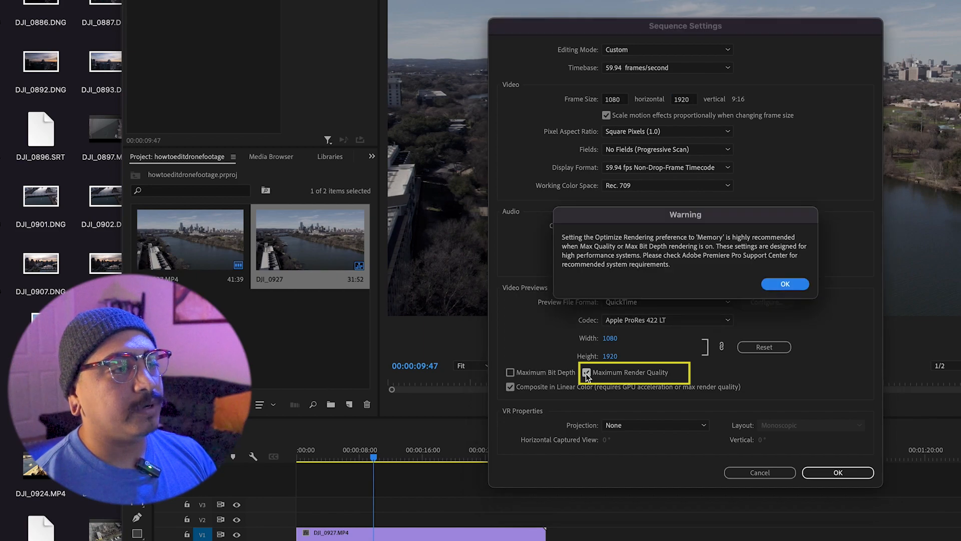
click(791, 284)
click(840, 476)
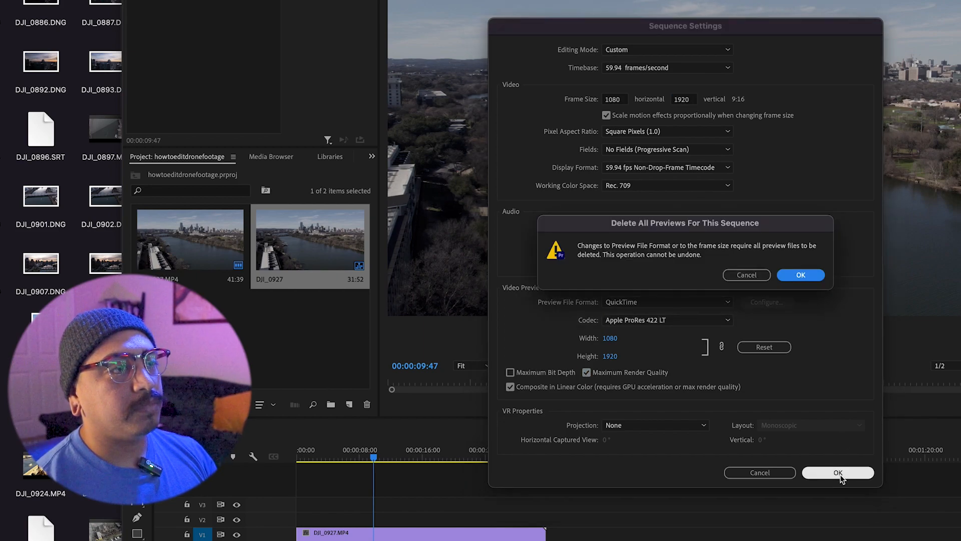
click(805, 276)
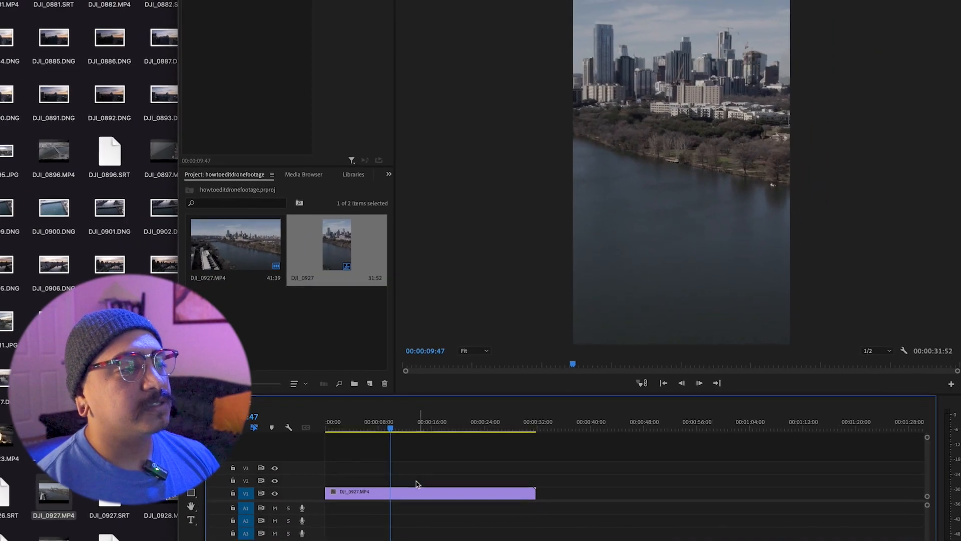
Set the drone clip's scale to 90 and play the sequence from its start.
click(421, 470)
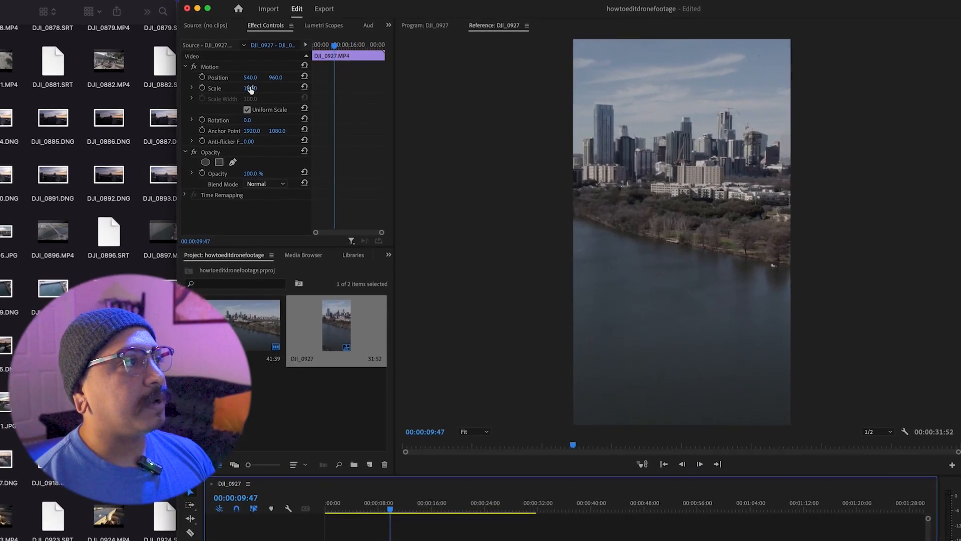
drag(244, 91, 239, 92)
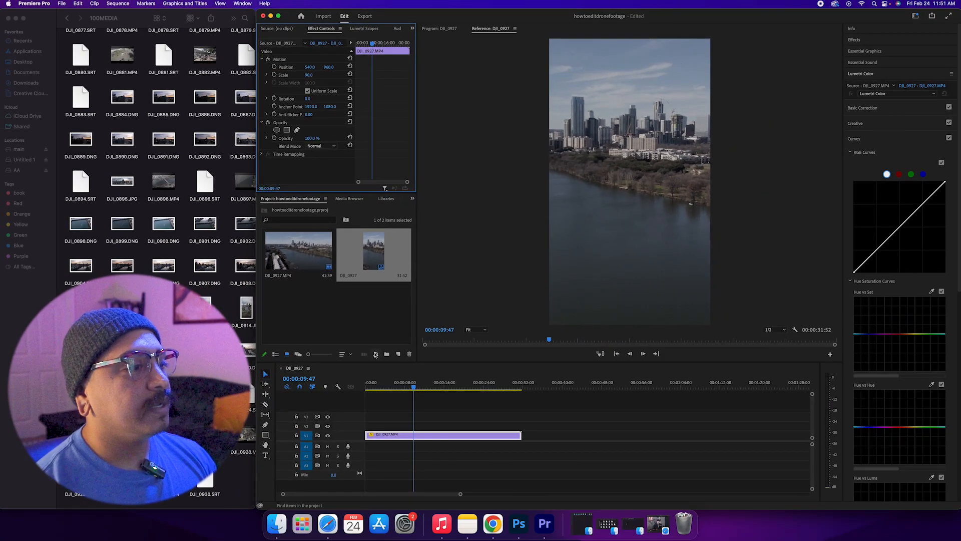
click(336, 386)
key(Home)
key(space)
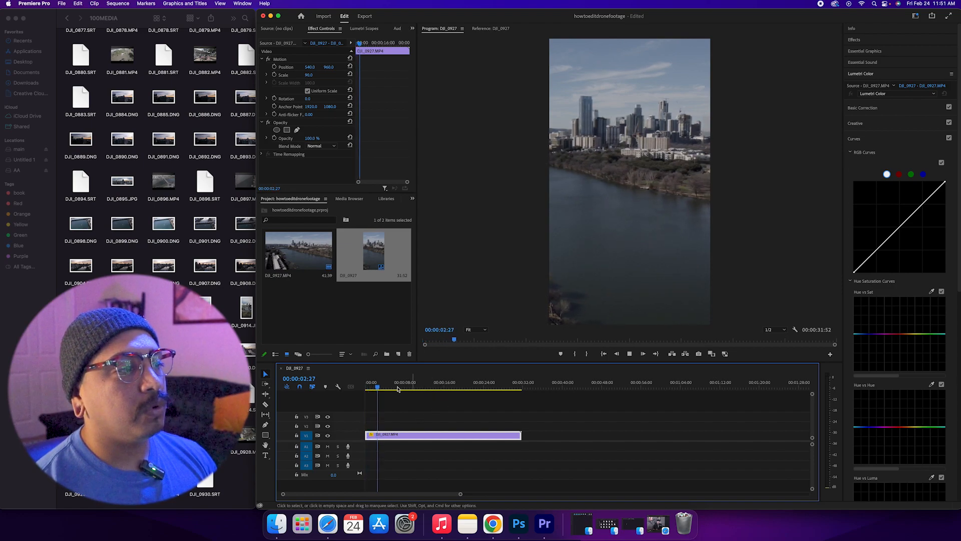
At the start of the sequence, shift the clip's framing sideways by setting its horizontal anchor point to 1310.
drag(385, 387, 355, 402)
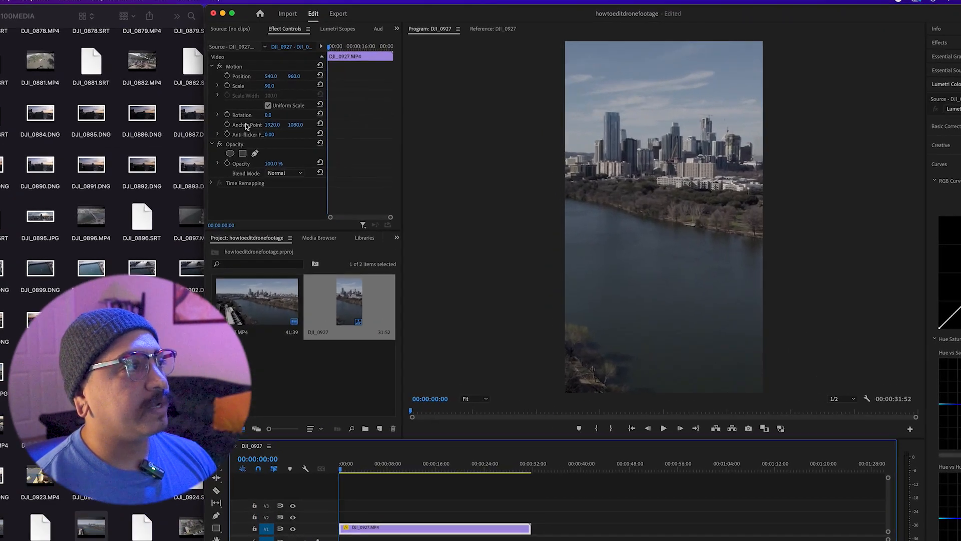
drag(247, 152, 158, 153)
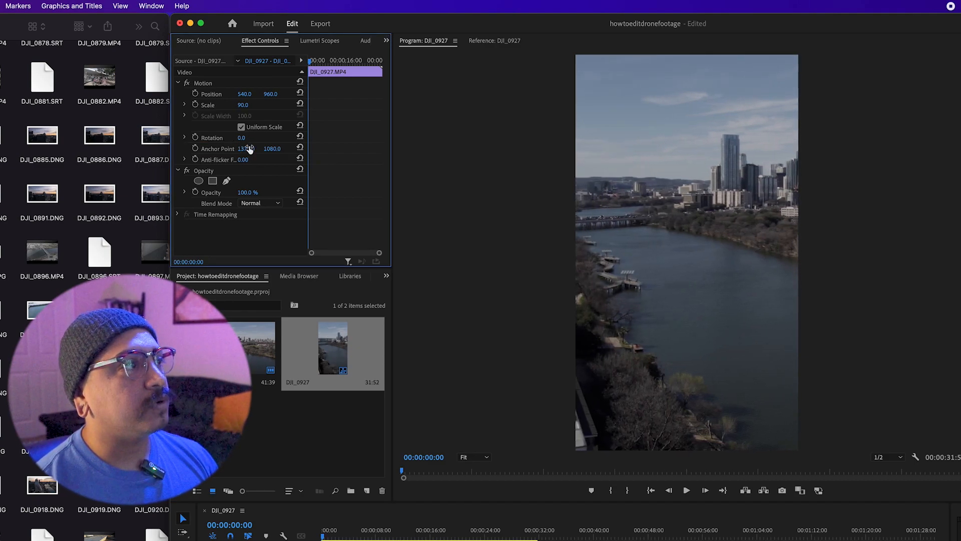
drag(246, 149, 219, 149)
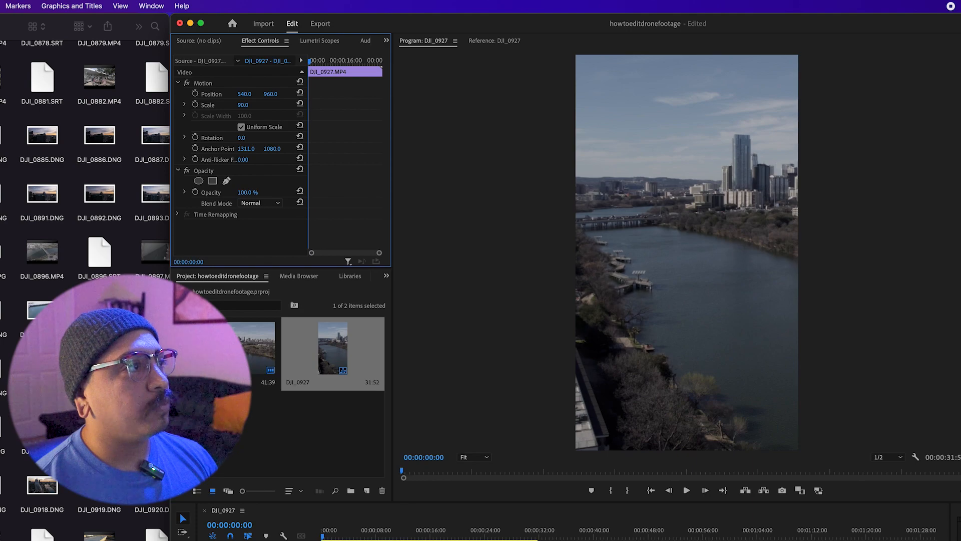
Enable keyframing at the clip's first frame for Position, Scale, Rotation, Anchor Point and Anti-flicker Filter.
click(196, 94)
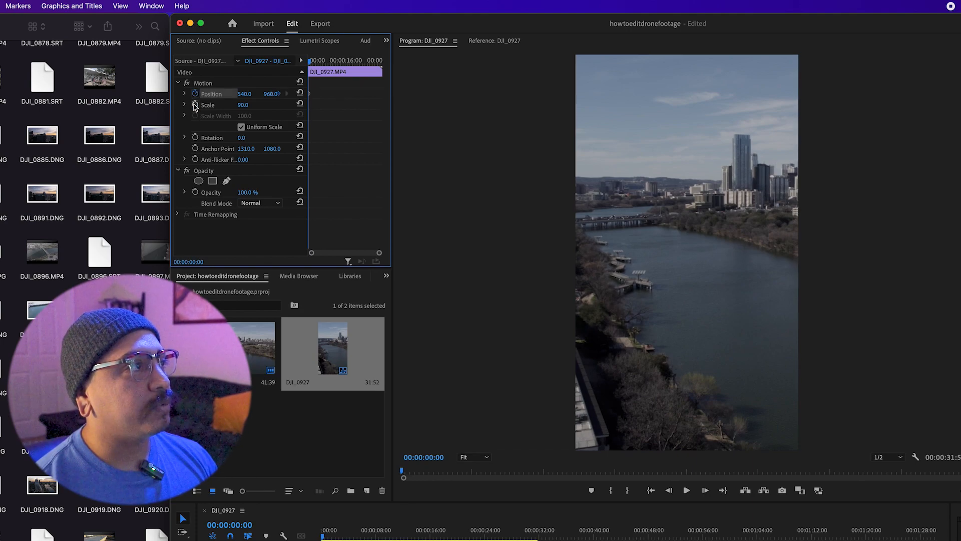
click(195, 104)
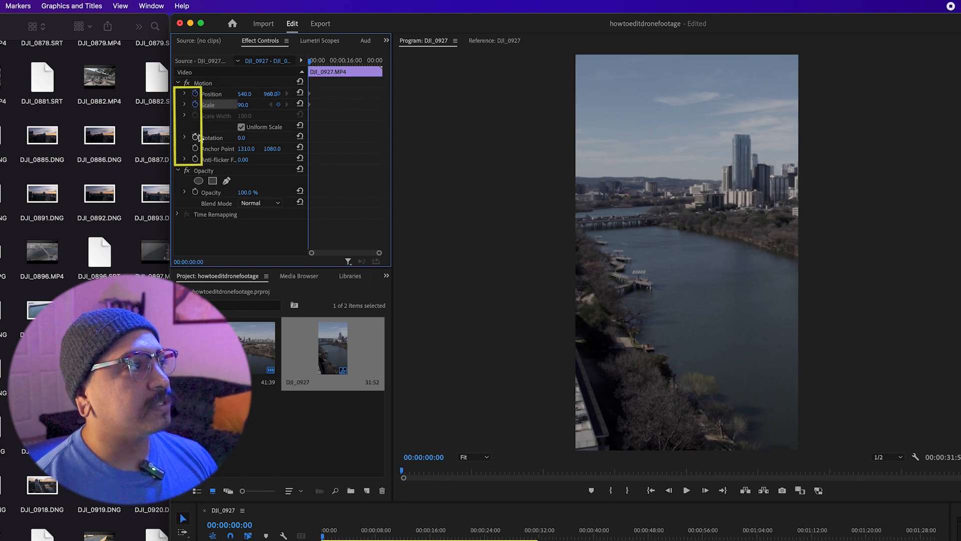
click(195, 137)
click(196, 148)
click(196, 159)
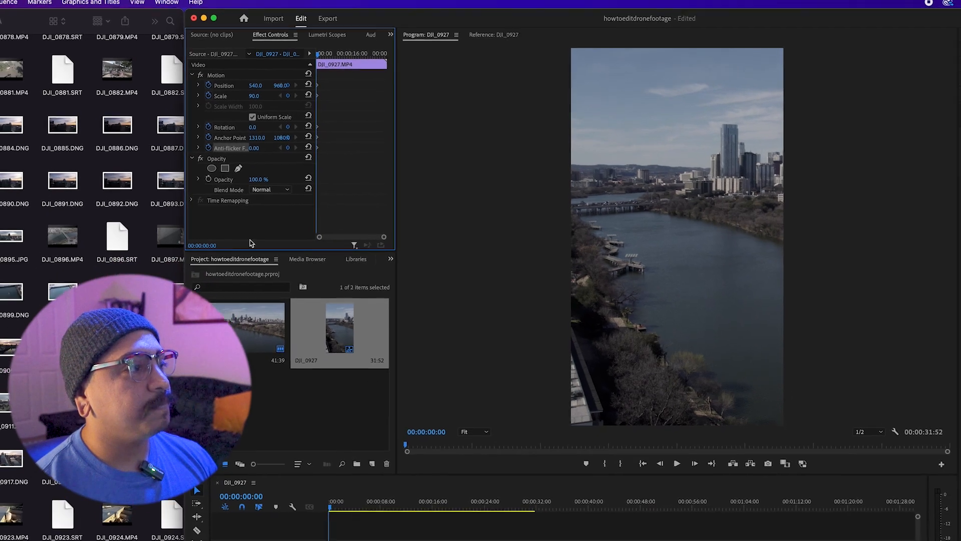
At the clip's last frame, 00:00:31:51, keyframe the horizontal anchor point at 1966 for a sideways pan.
click(364, 514)
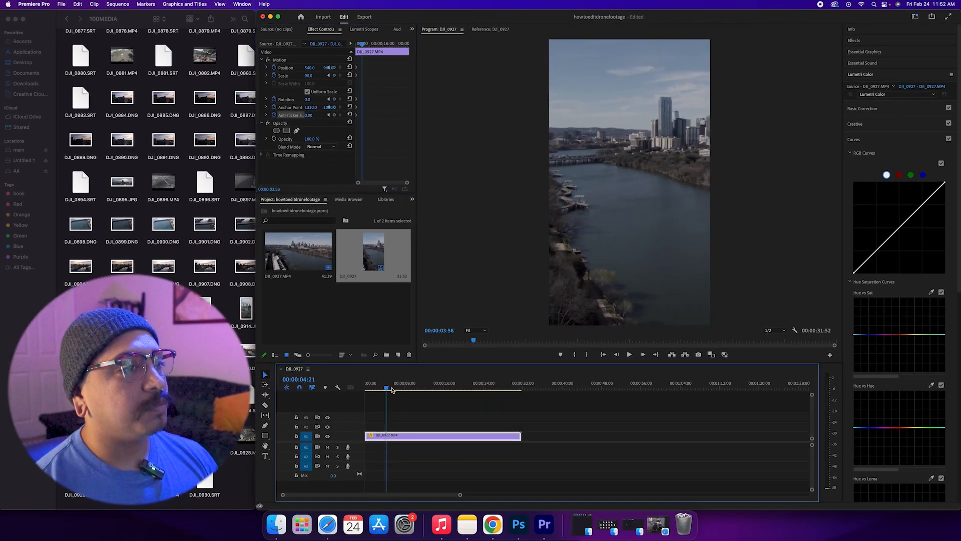
drag(392, 390, 520, 397)
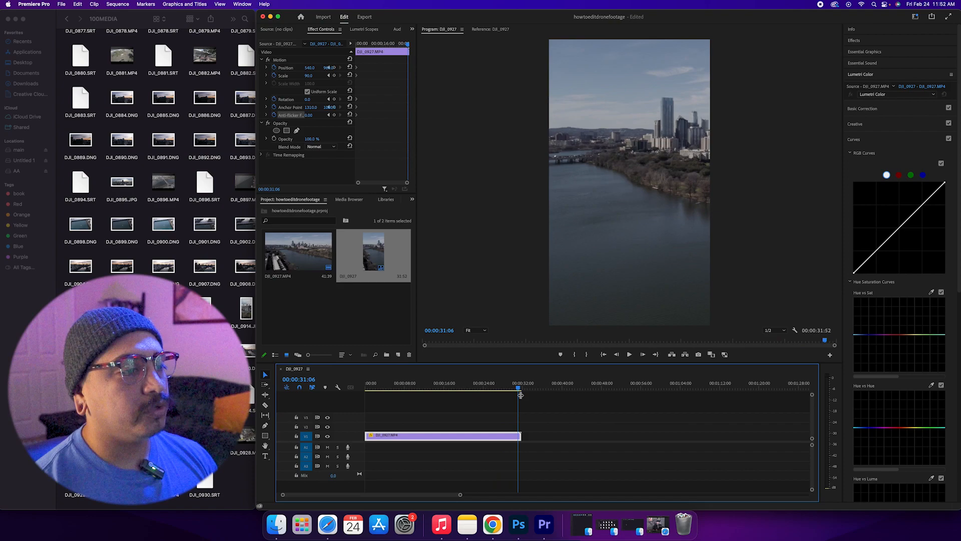
key(Home)
key(End)
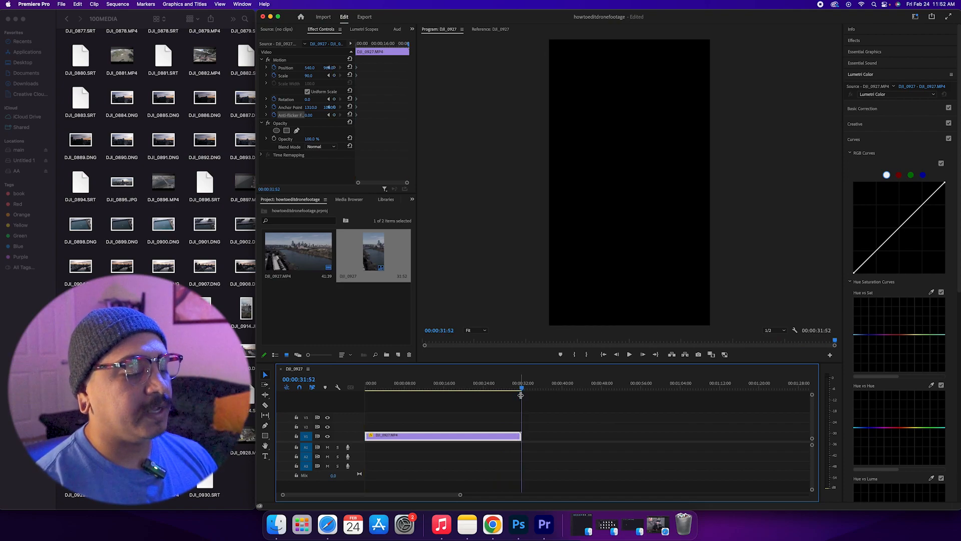
key(Left)
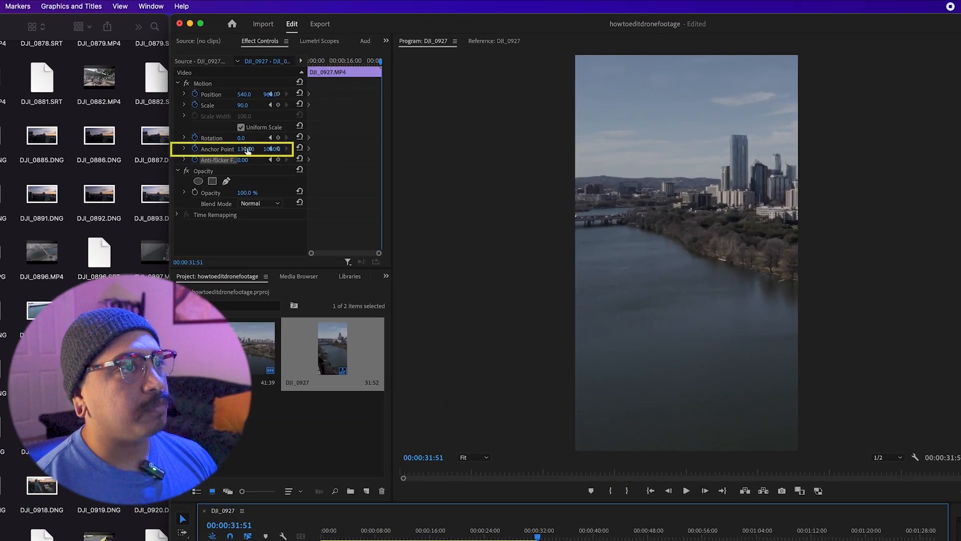
drag(248, 150, 576, 150)
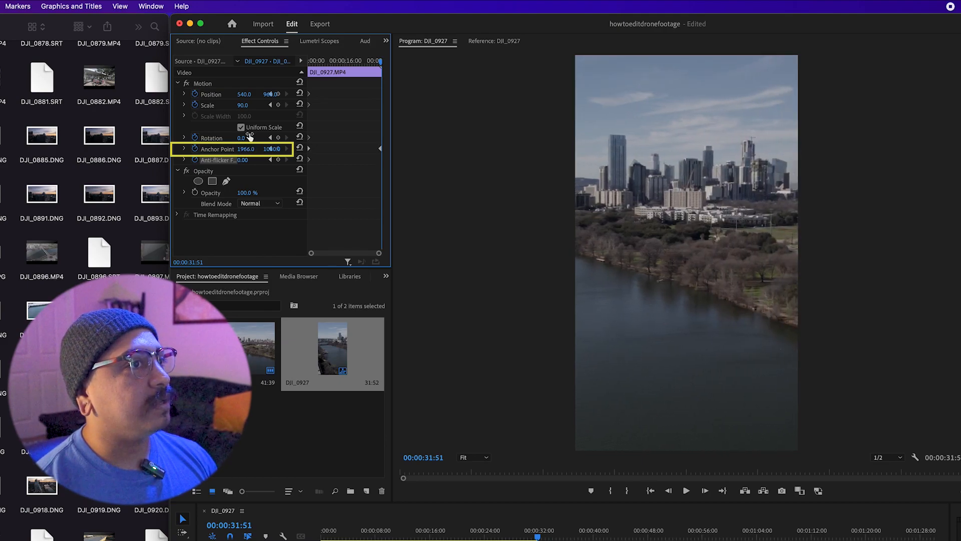
At the last frame, keyframe the scale at 110 and adjust the horizontal anchor point to 2038.
click(250, 105)
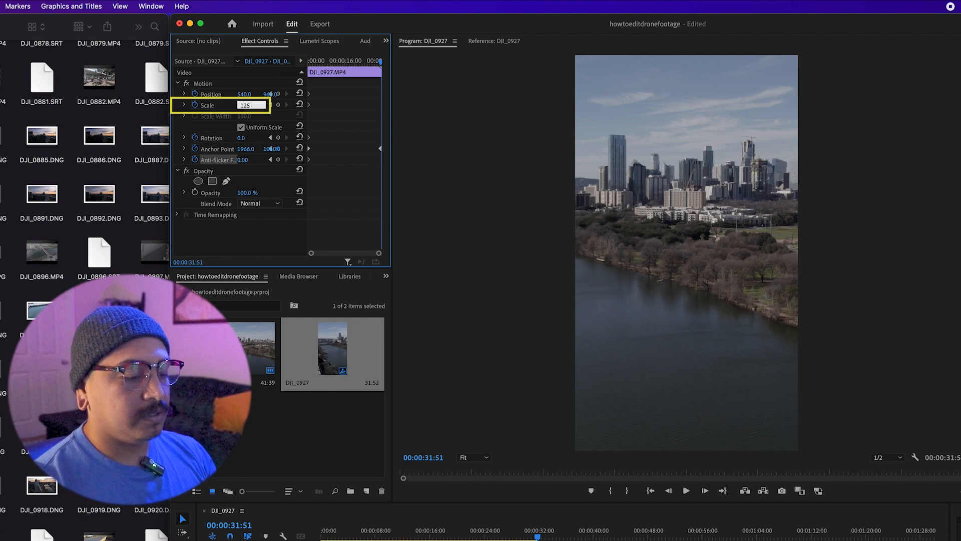
key(Return)
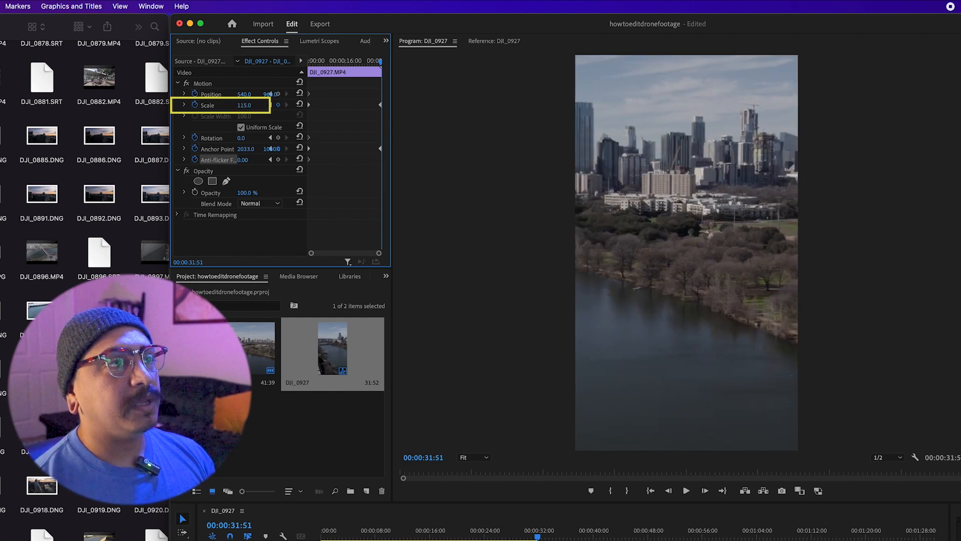
click(252, 105)
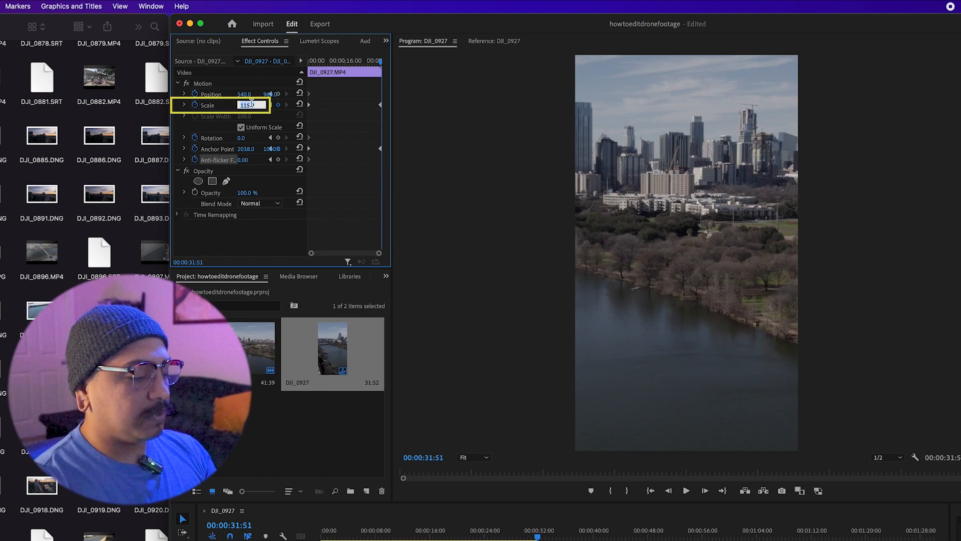
key(Return)
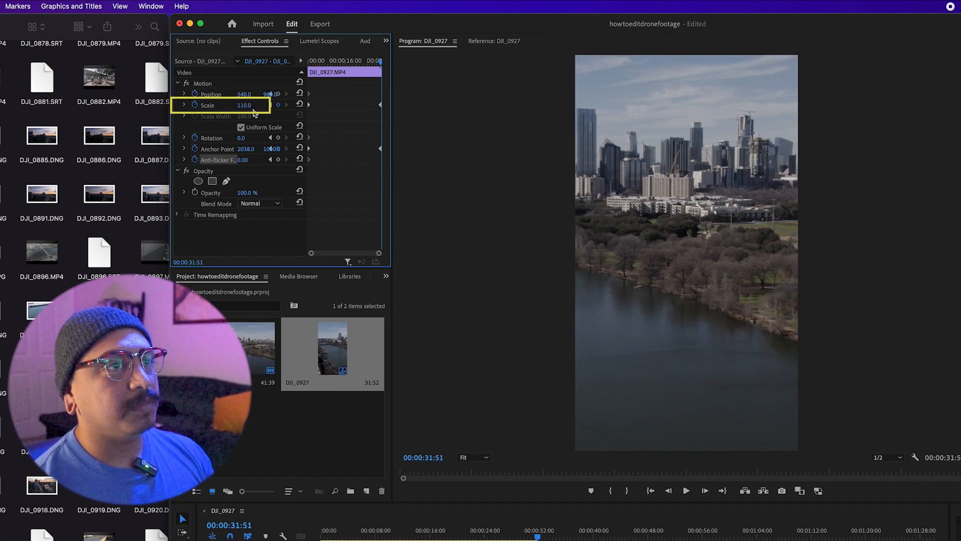
At the clip's last frame, set the anchor point keyframe to 2025 horizontally and 906 vertically.
drag(246, 149, 240, 149)
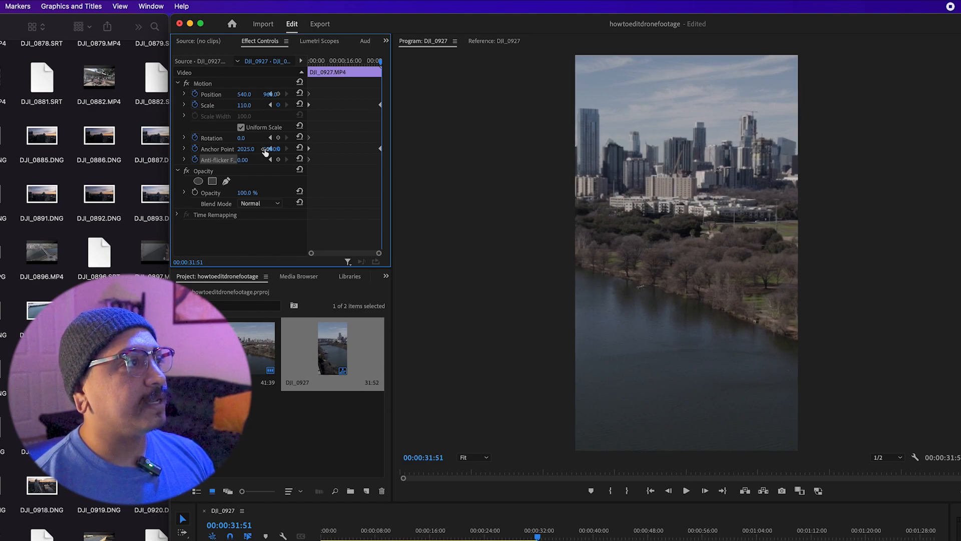
click(269, 149)
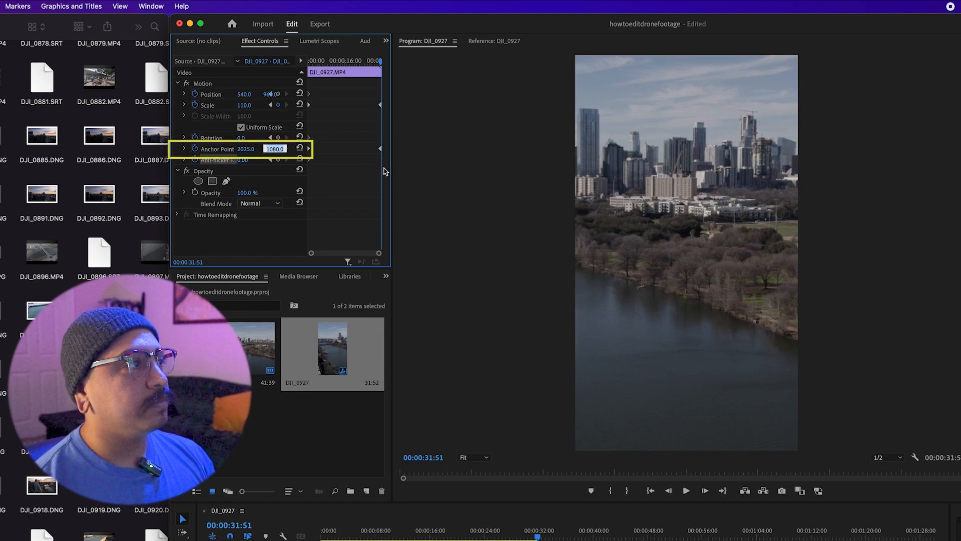
drag(170, 68, 46, 56)
click(136, 150)
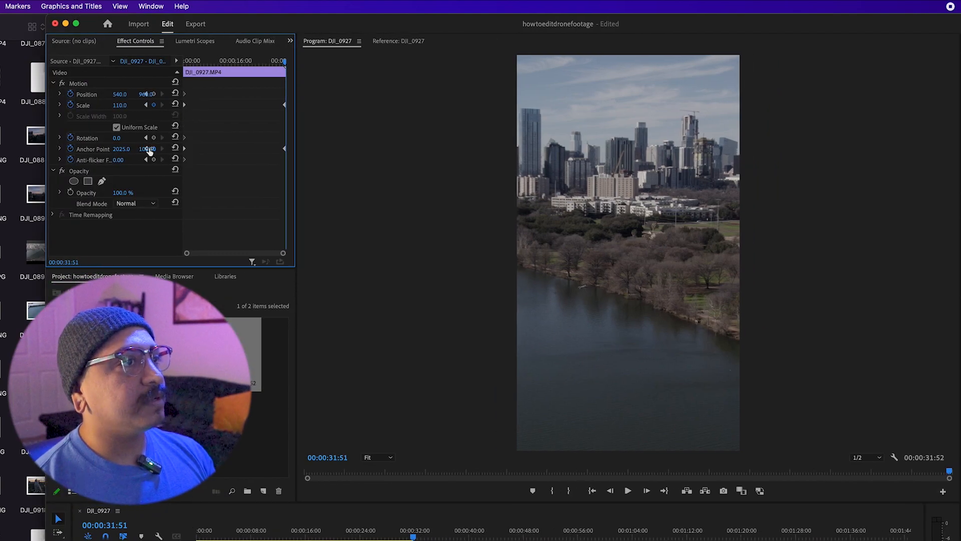
drag(149, 150, 145, 149)
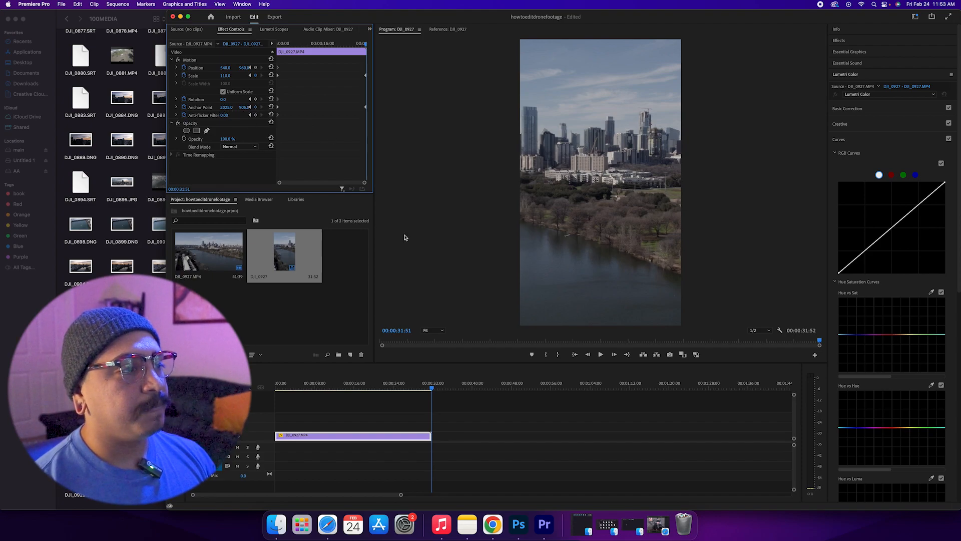
Play the sequence from its beginning to review the keyframed pan and zoom.
scroll(468, 466, down, 3)
key(Home)
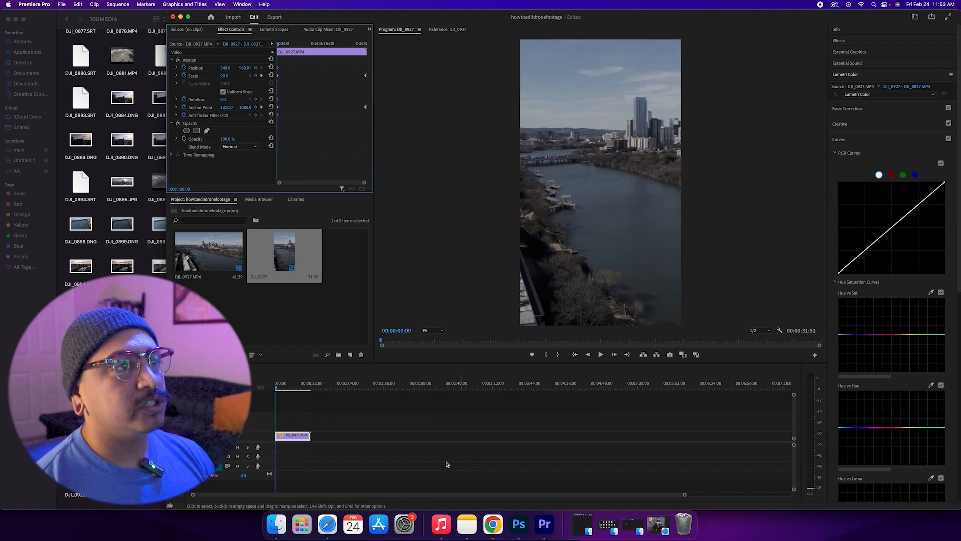
key(space)
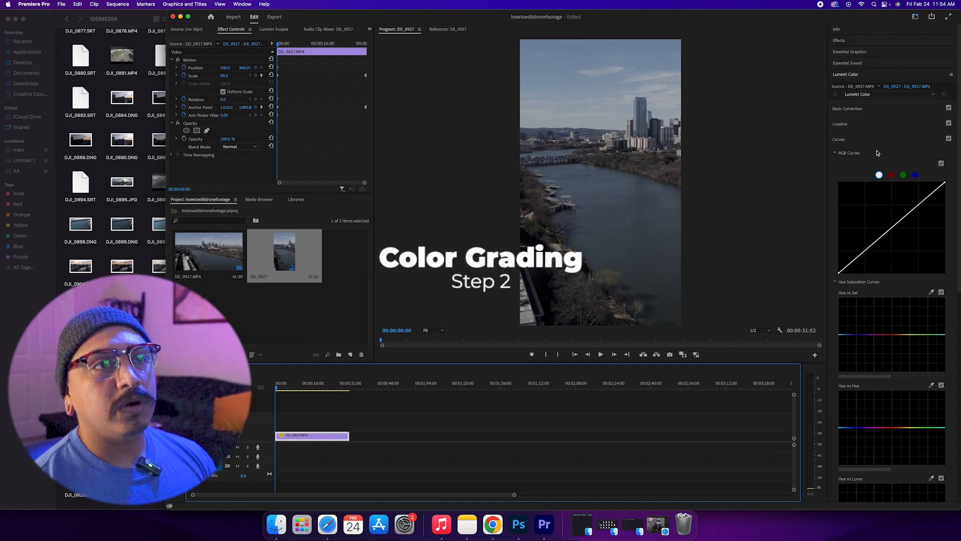
In Lumetri Color's Basic Correction, set the drone clip's Saturation to 175.
click(870, 77)
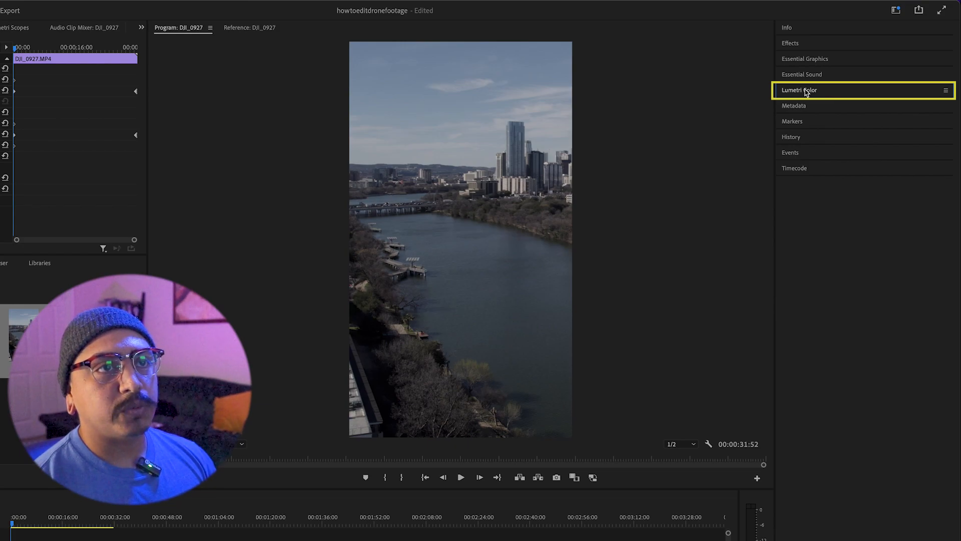
click(845, 94)
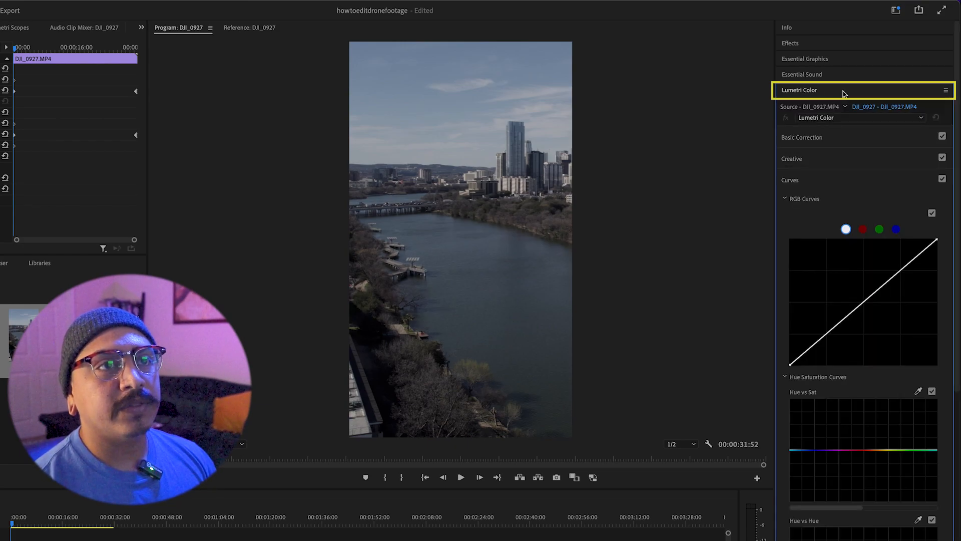
click(805, 176)
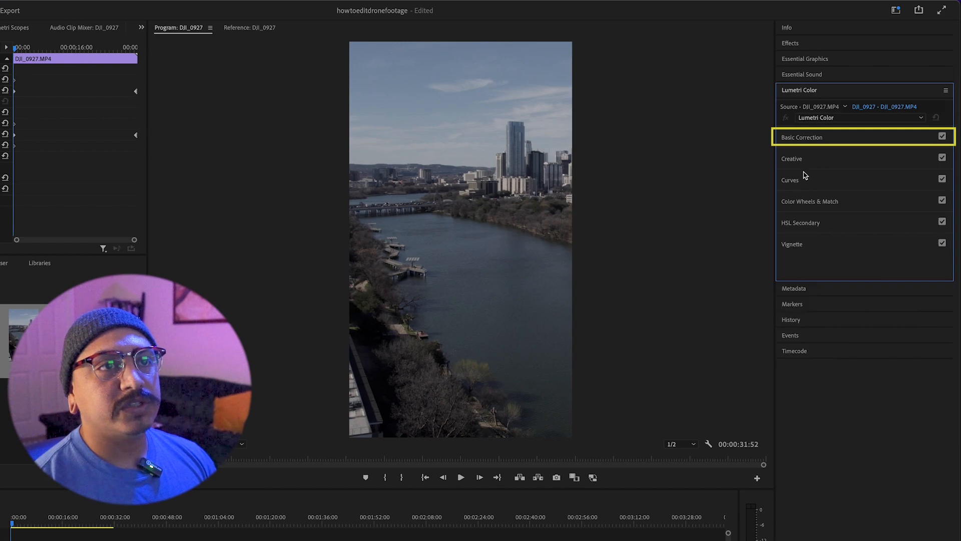
click(806, 140)
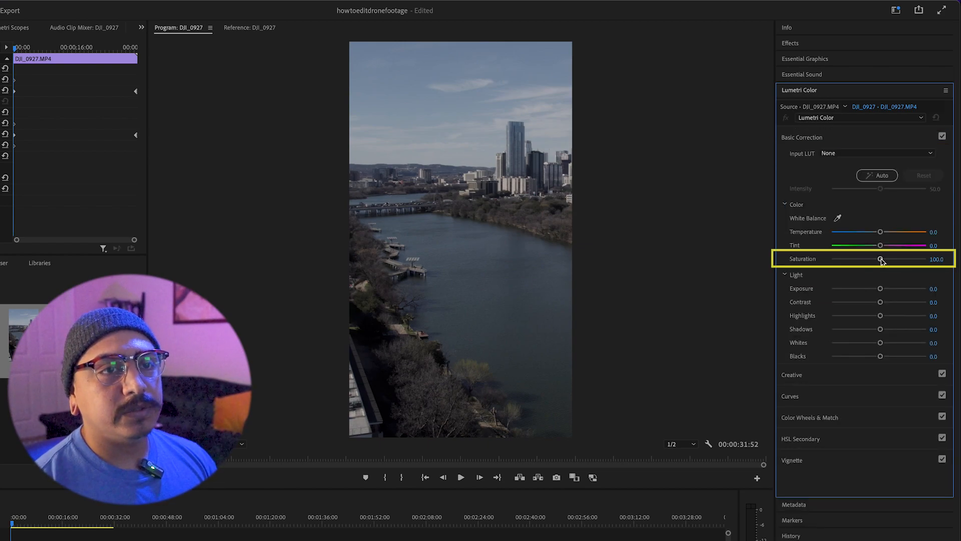
drag(882, 261, 914, 260)
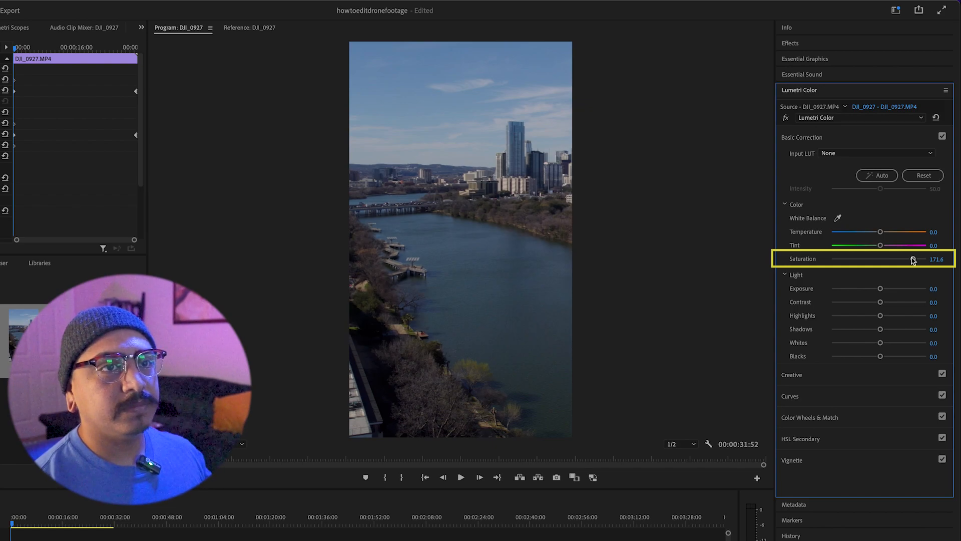
mouse_move(913, 260)
mouse_down()
mouse_move(866, 260)
mouse_move(914, 262)
mouse_up()
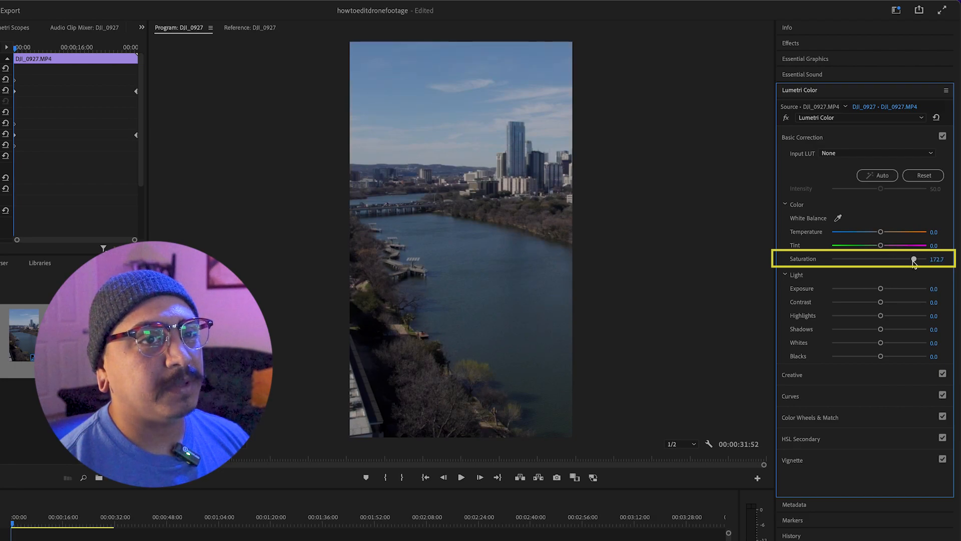
click(937, 259)
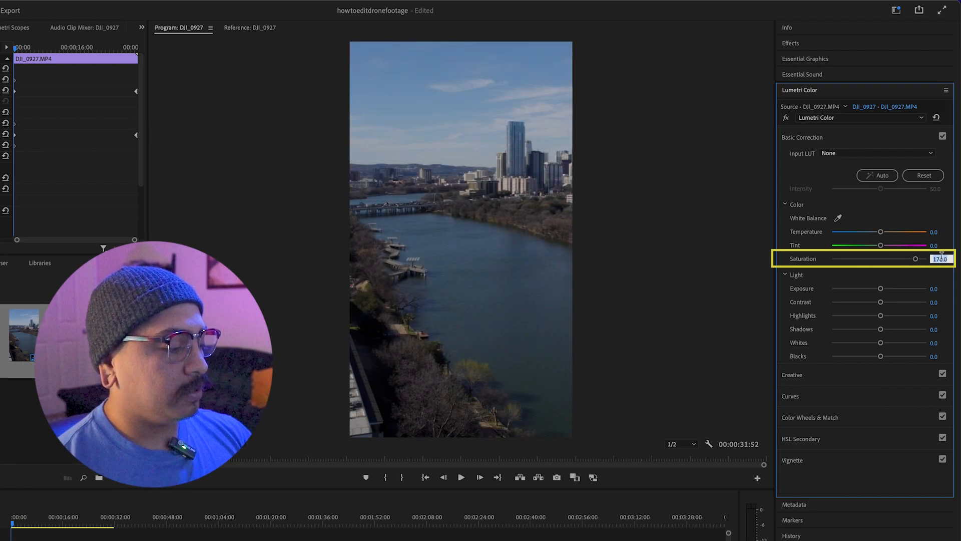
text(175)
key(Return)
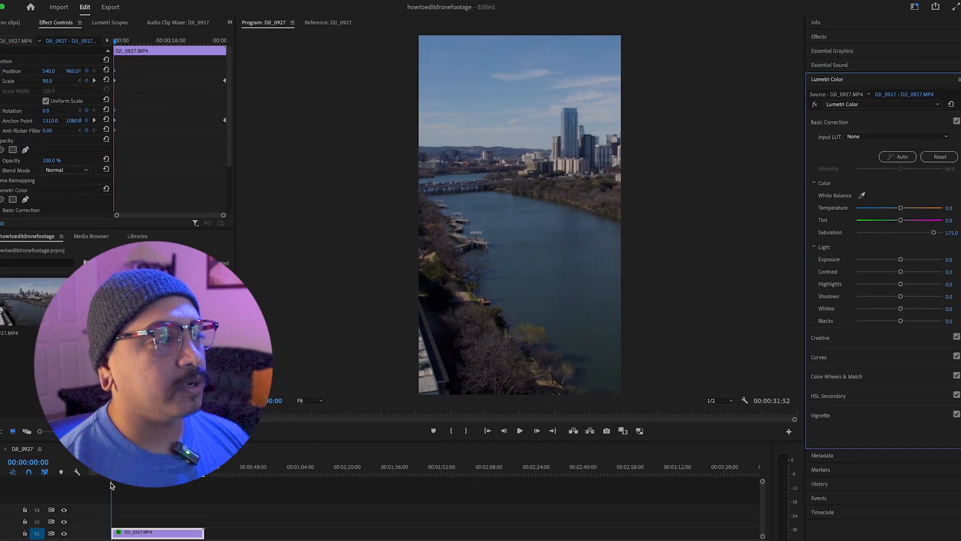
Move the playhead to 00:00:26:37 and warm the clip by setting the Basic Correction Temperature to 10.
drag(110, 484, 182, 485)
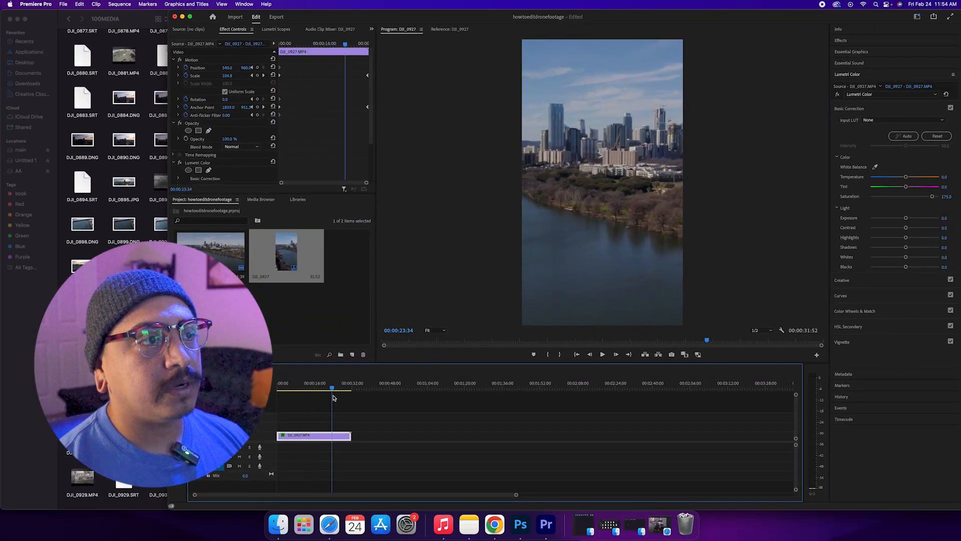
drag(334, 397, 340, 399)
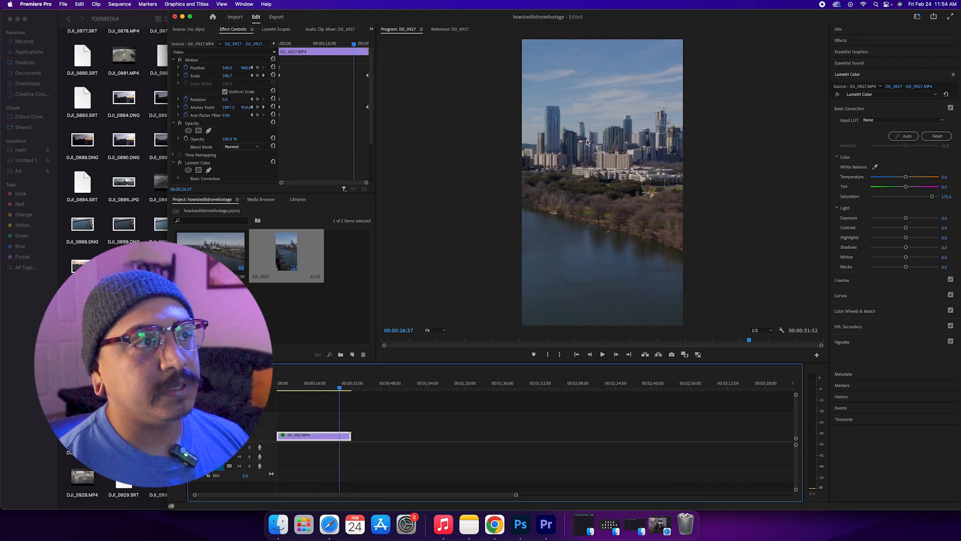
drag(906, 177, 906, 177)
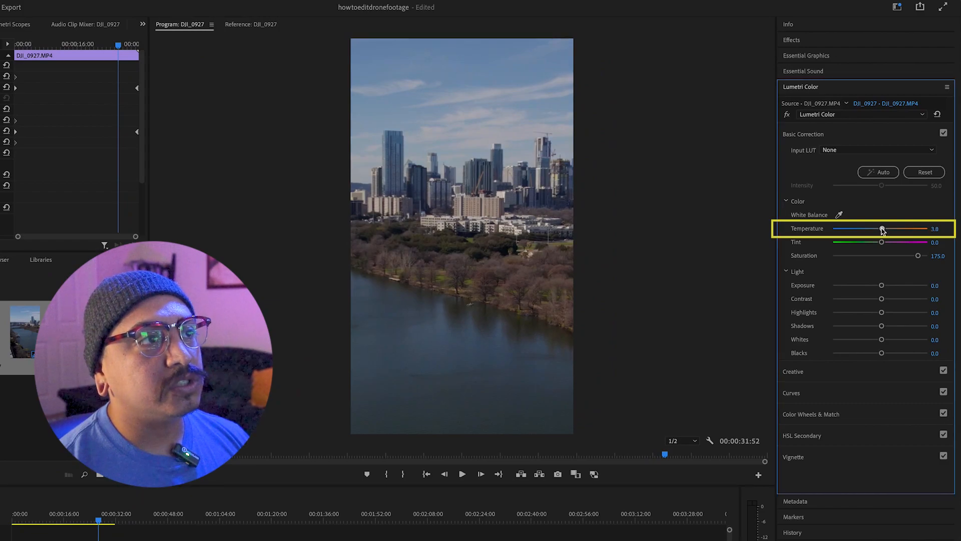
drag(883, 229, 887, 229)
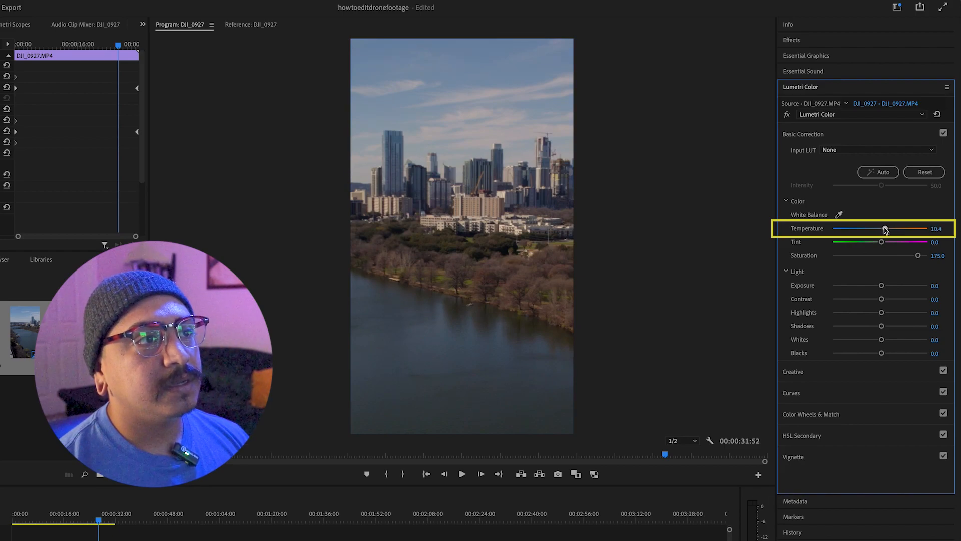
click(940, 228)
text(10)
key(Return)
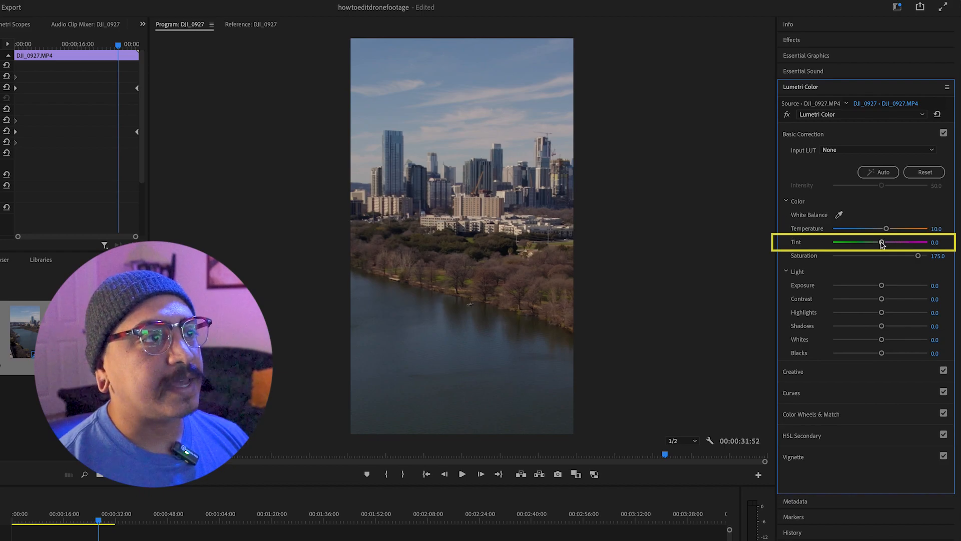
Shift the clip slightly towards magenta by setting the Basic Correction Tint to 3.
drag(882, 243, 881, 244)
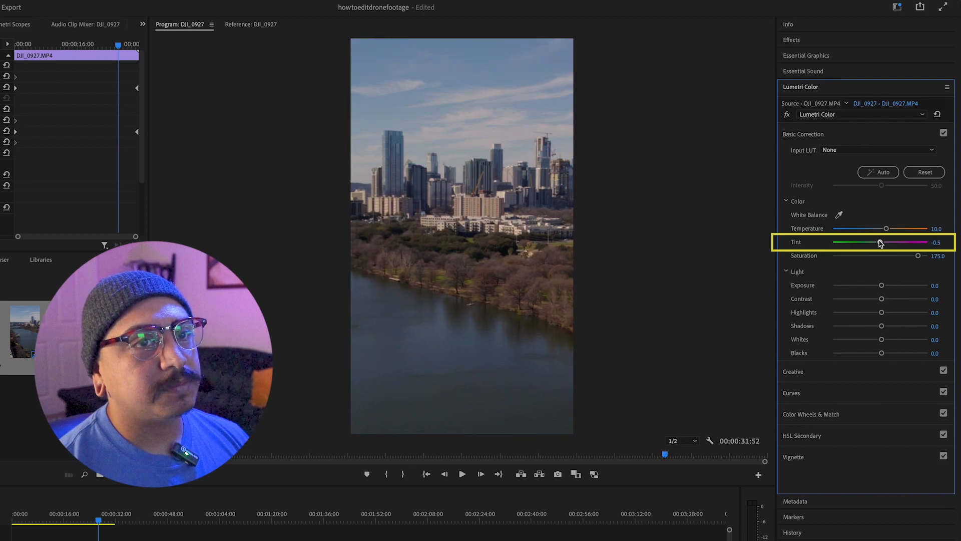
drag(881, 244, 885, 243)
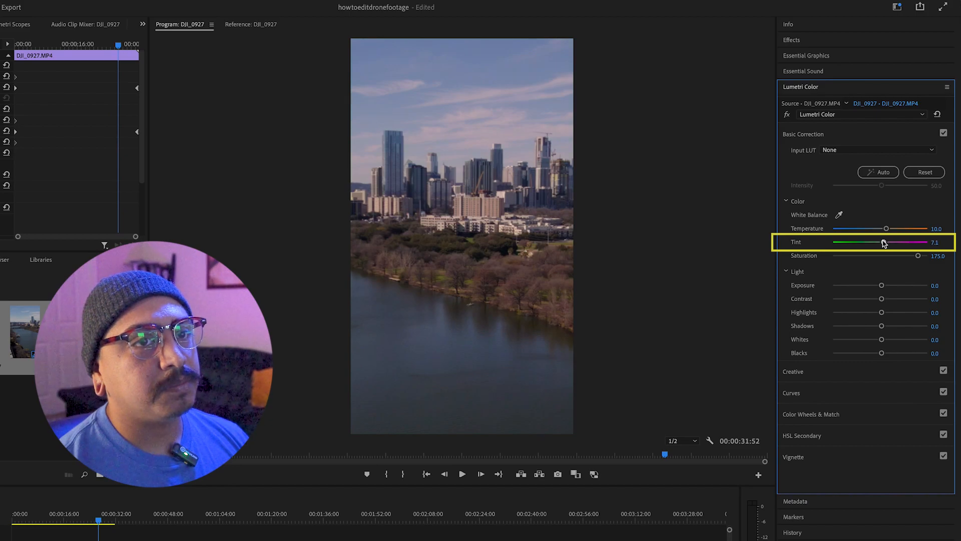
click(942, 242)
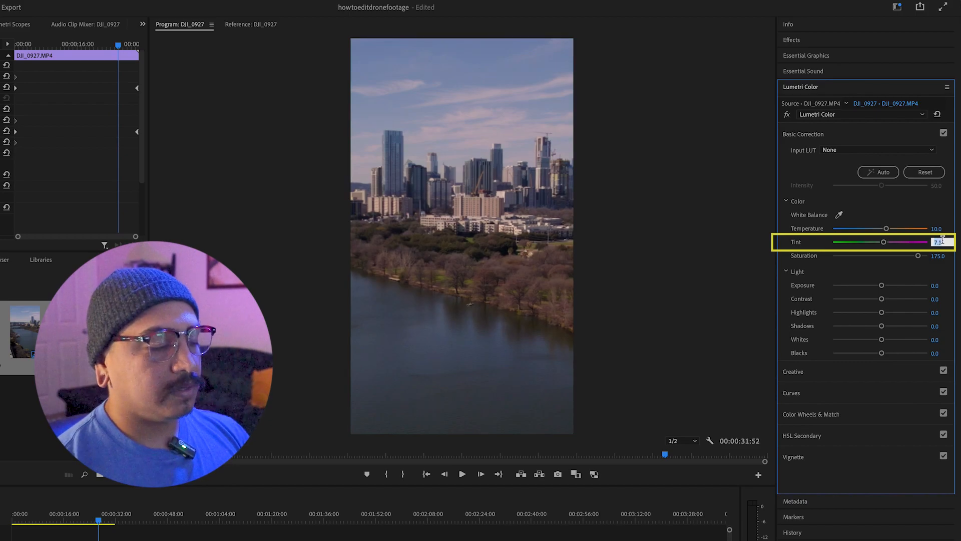
text(3)
key(Return)
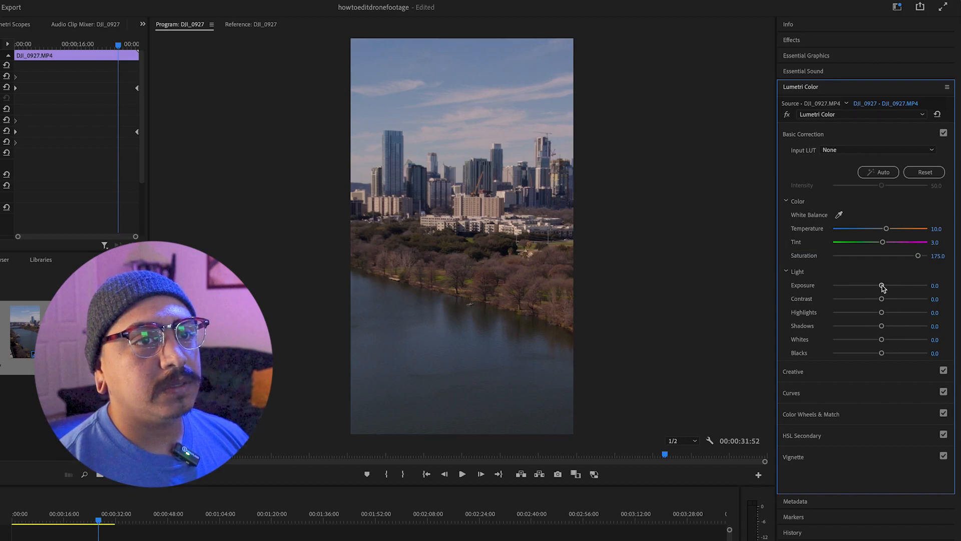
Lower the clip's Highlights to -20 in Basic Correction.
mouse_move(884, 313)
mouse_down()
mouse_move(860, 314)
mouse_move(891, 313)
mouse_move(869, 316)
mouse_up()
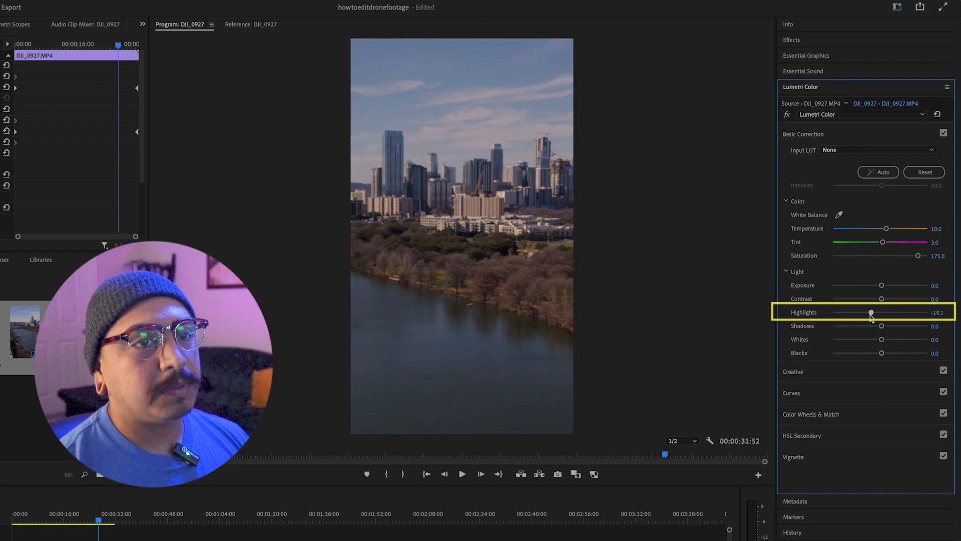
click(937, 312)
text(-20)
key(Return)
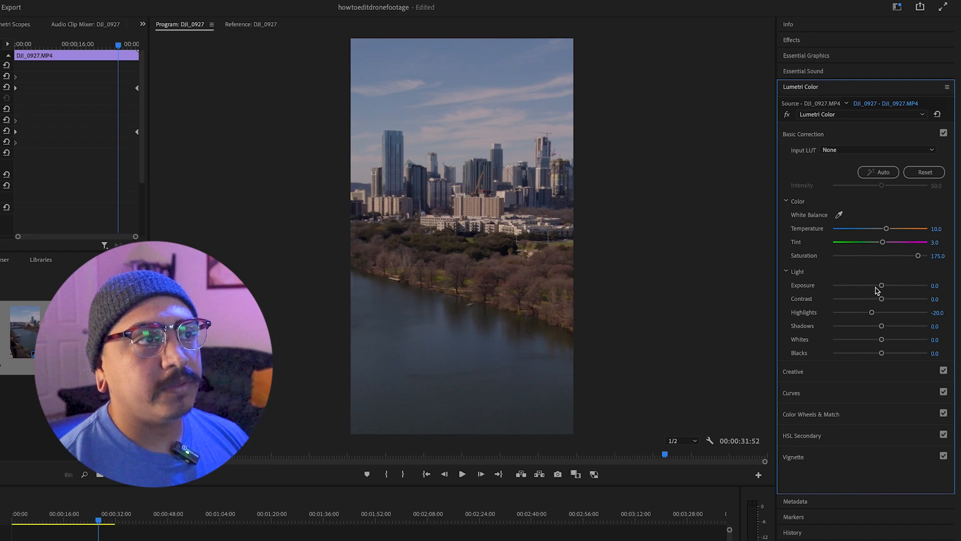
Raise the clip's Exposure to 0.3 and set its Contrast to 25.
mouse_move(882, 286)
mouse_down()
mouse_move(874, 301)
mouse_move(893, 300)
mouse_up()
click(936, 299)
text(25)
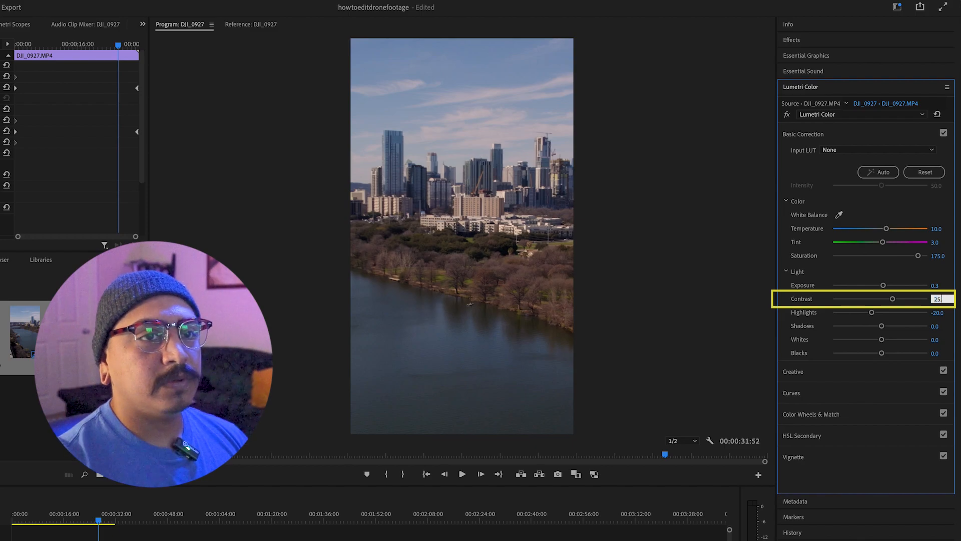
key(Return)
Fine-tune the tonal range with Shadows at 6, Whites at -0.5 and Blacks at 7.
drag(883, 326, 883, 328)
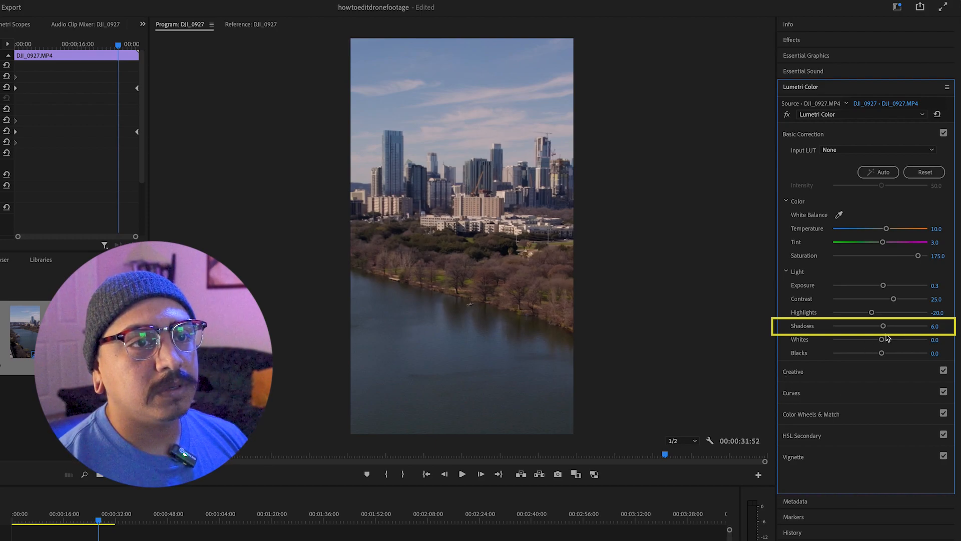
mouse_move(882, 339)
mouse_down()
mouse_move(872, 339)
mouse_move(881, 342)
mouse_up()
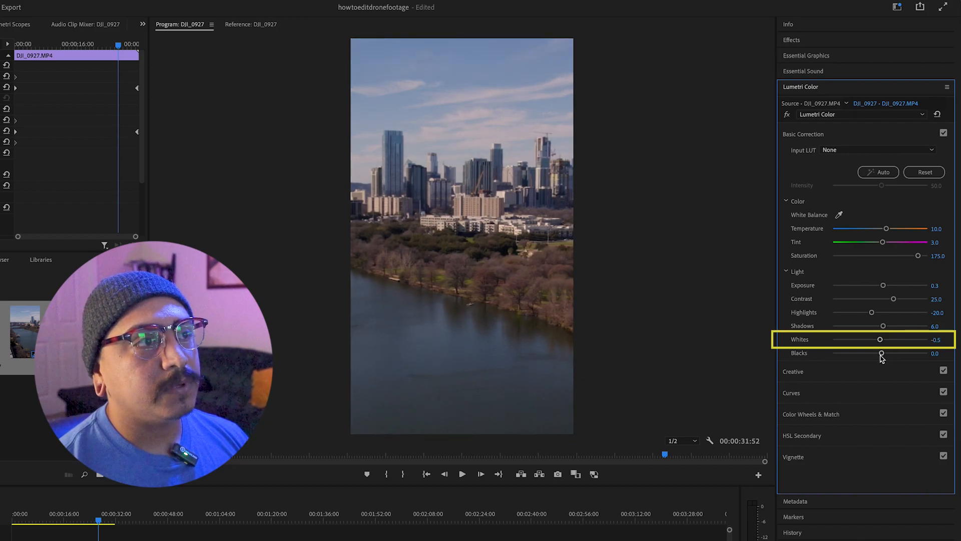
drag(881, 354, 884, 354)
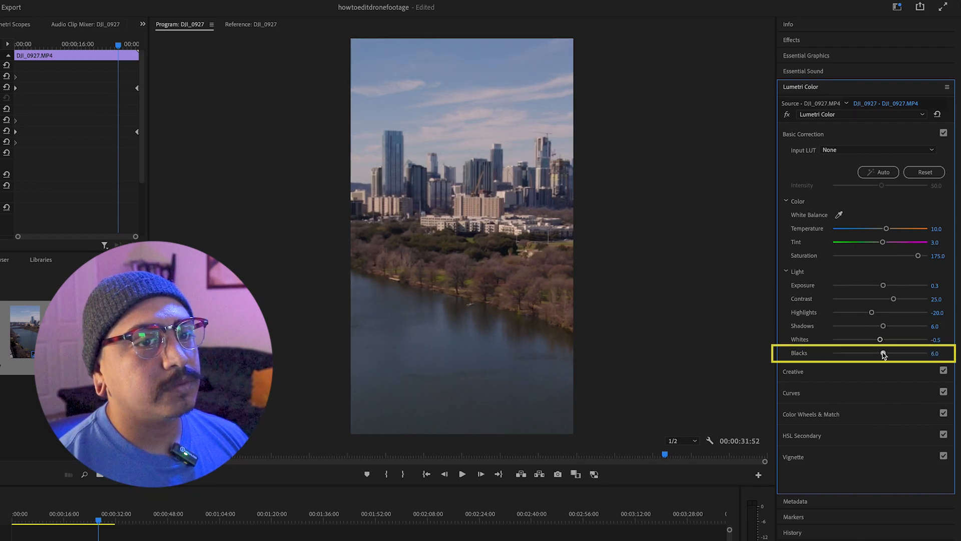
click(940, 353)
text(7)
key(Return)
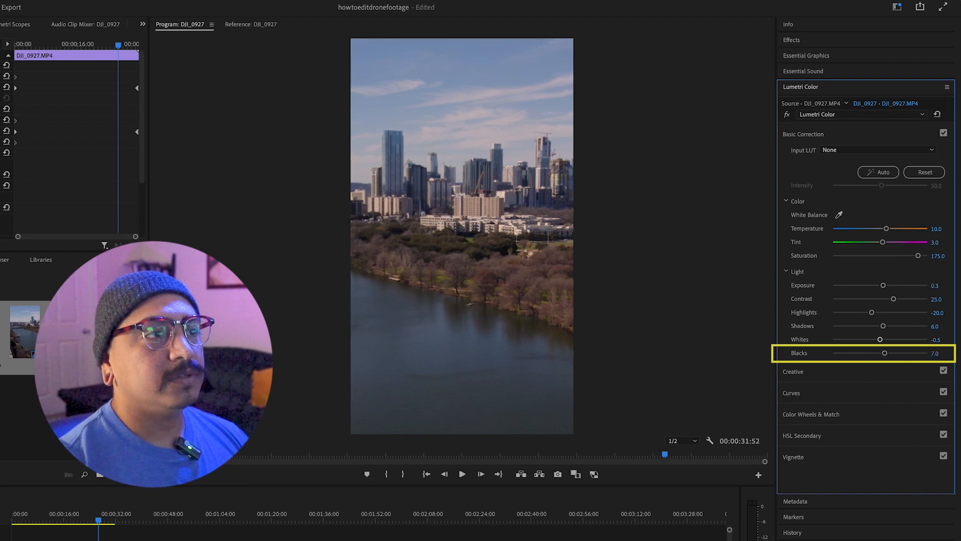
In Lumetri's Creative adjustments, set Vibrance to 21 and raise Saturation slightly above 100.
click(818, 372)
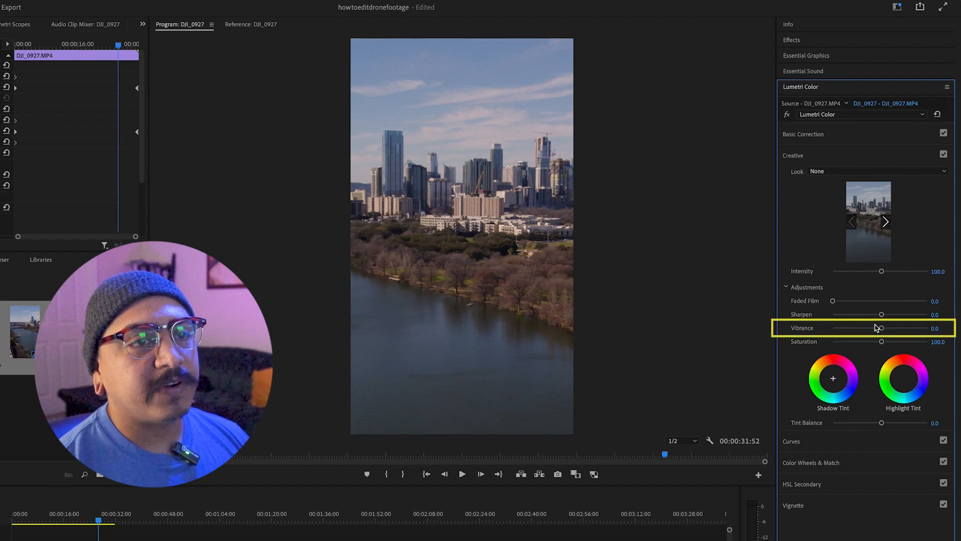
mouse_move(882, 328)
mouse_down()
mouse_move(899, 330)
mouse_move(891, 330)
mouse_up()
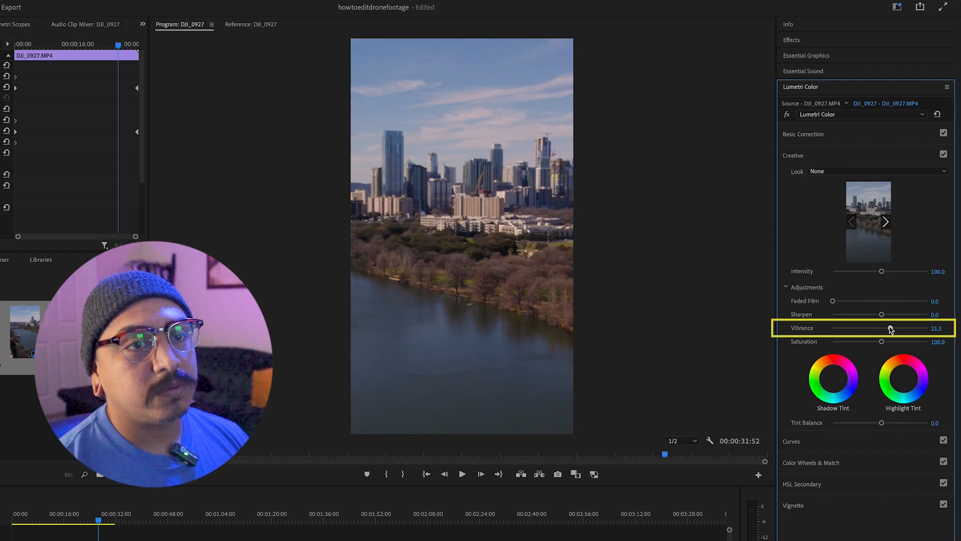
click(938, 328)
text(21)
key(Return)
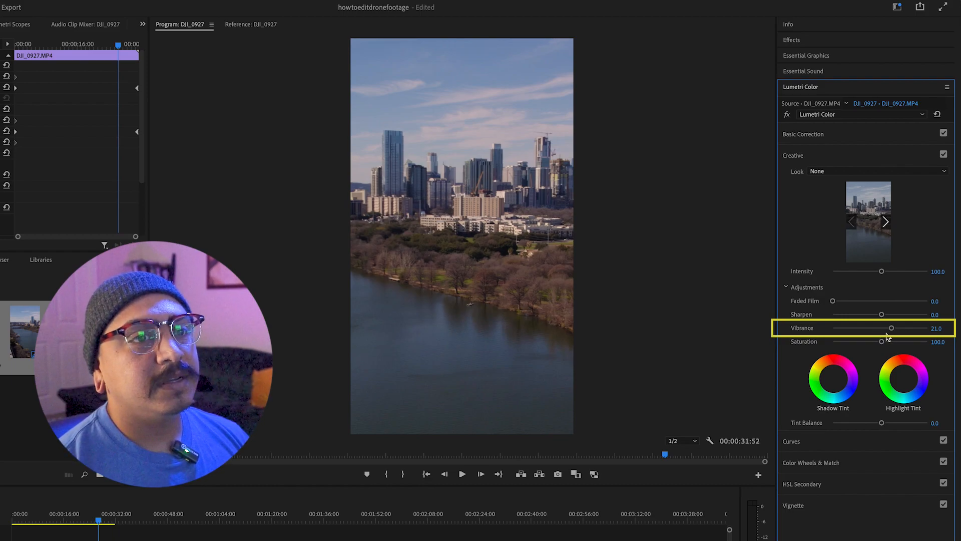
mouse_move(882, 342)
mouse_down()
mouse_move(873, 343)
mouse_move(904, 342)
mouse_move(876, 342)
mouse_move(886, 342)
mouse_up()
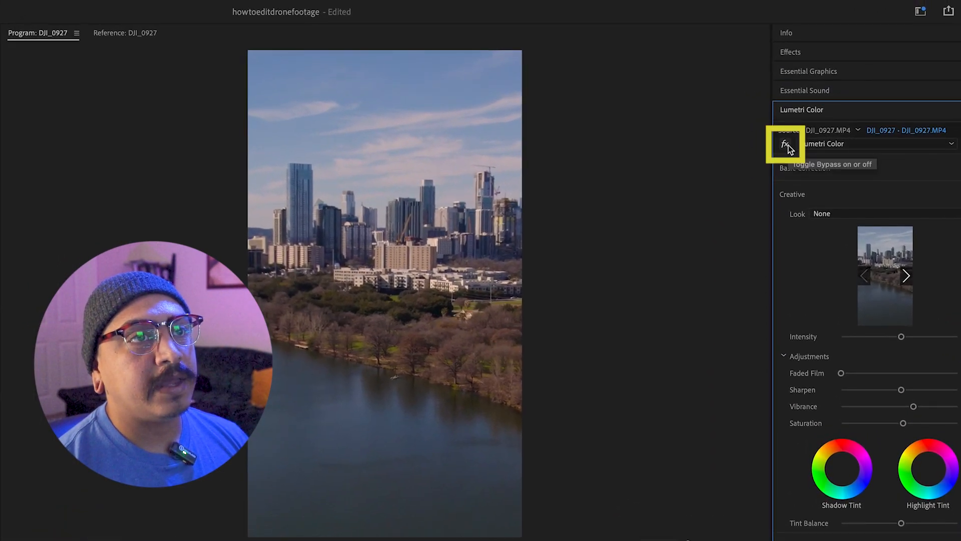
Compare the clip with and without the Lumetri Color grade by repeatedly bypassing and re-enabling the effect.
click(785, 145)
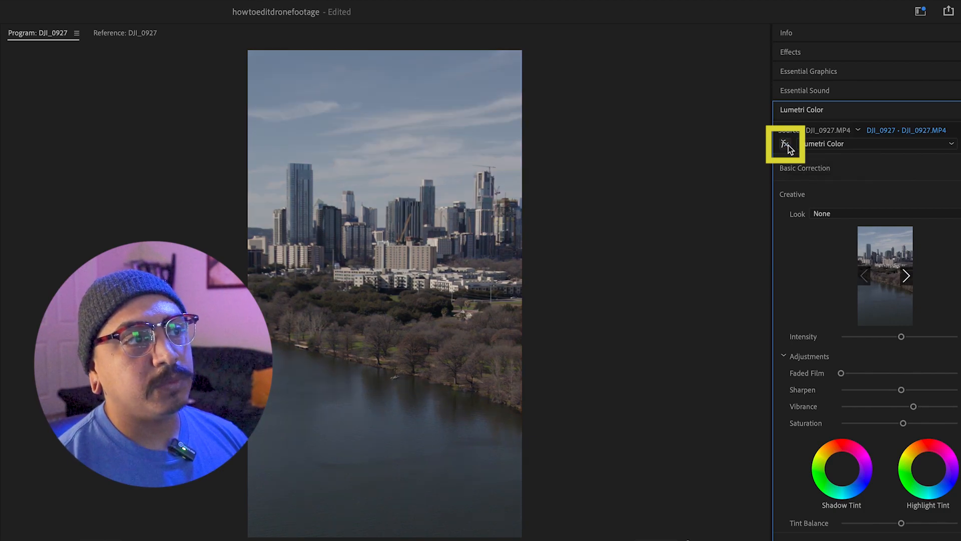
click(786, 146)
click(785, 145)
click(786, 145)
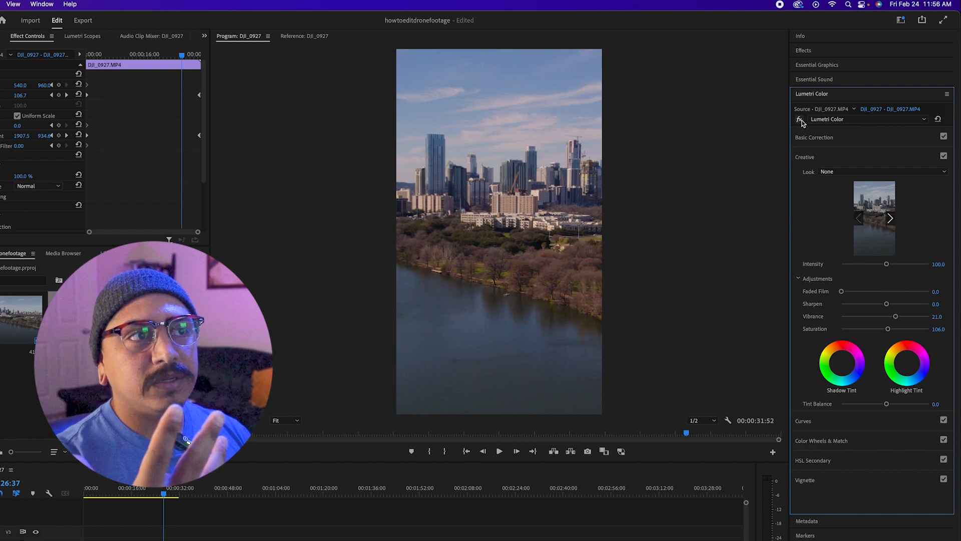
click(800, 120)
click(801, 120)
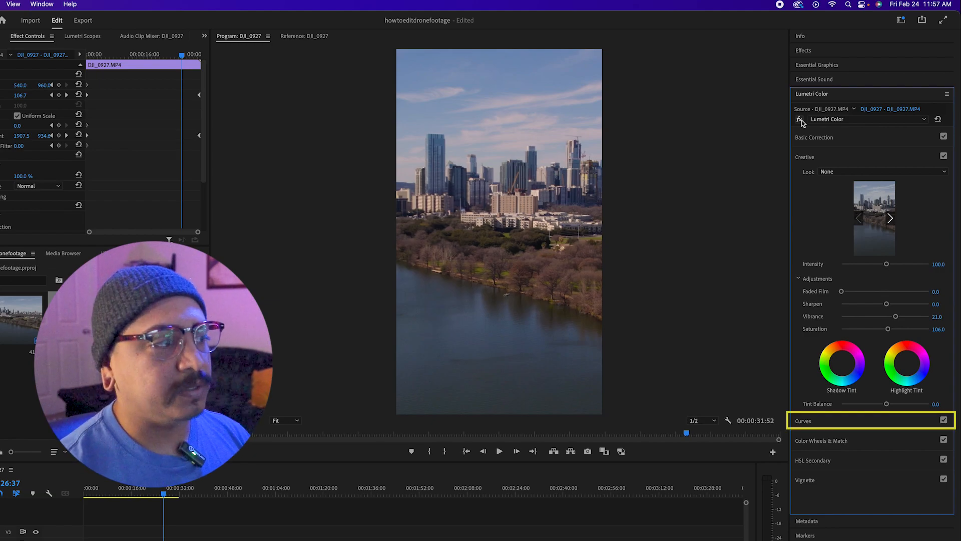
Shape a gentle S-curve on the white RGB curve with three points, lowering the shadows and midtones slightly and raising the highlights.
click(806, 427)
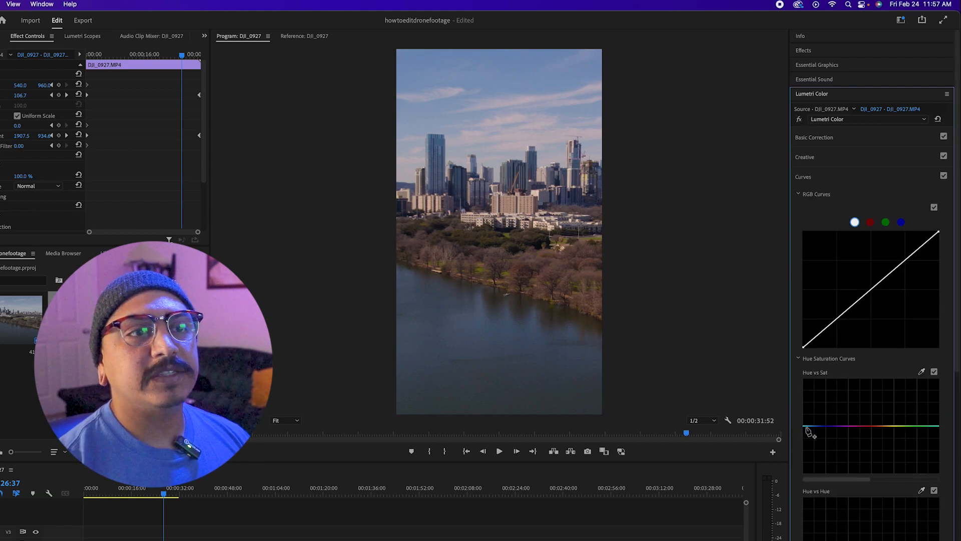
click(836, 320)
click(873, 289)
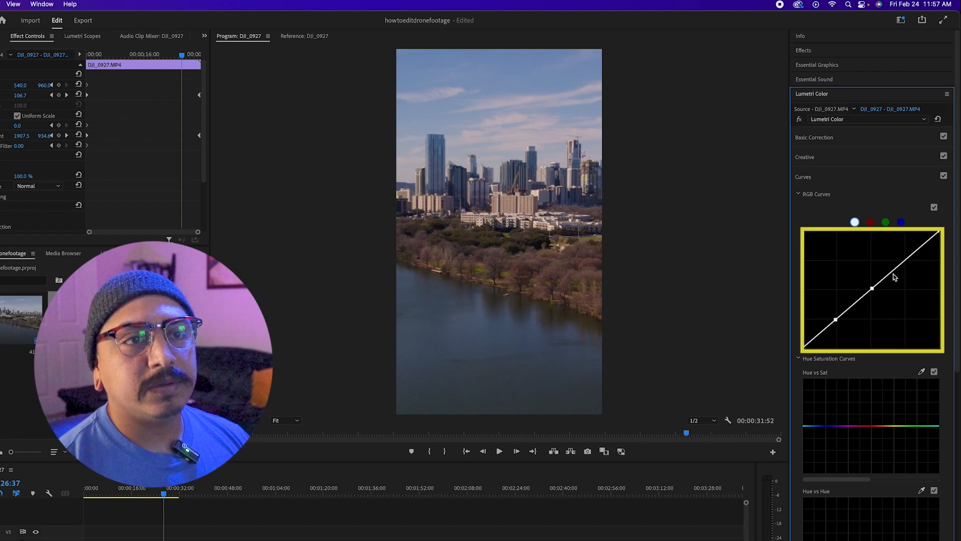
click(906, 259)
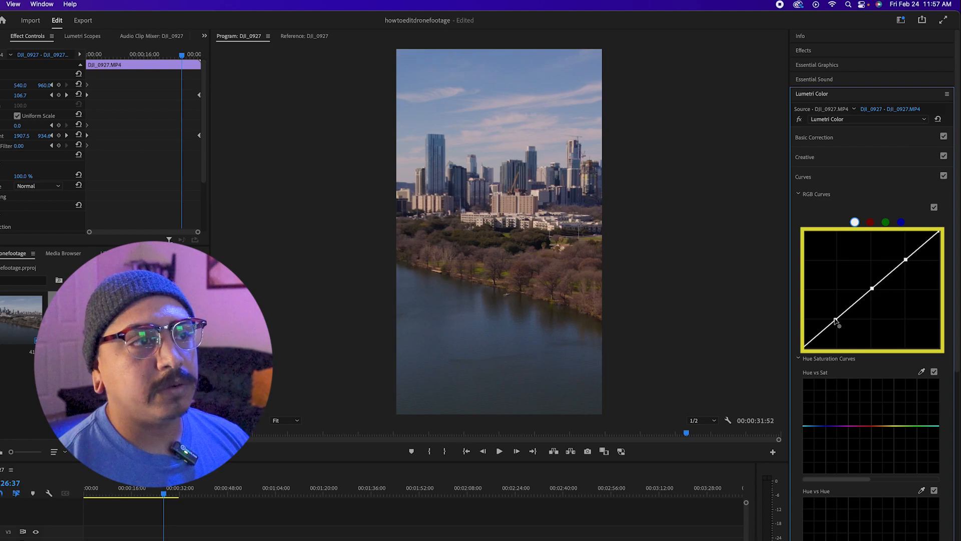
drag(836, 321, 839, 322)
drag(907, 259, 902, 257)
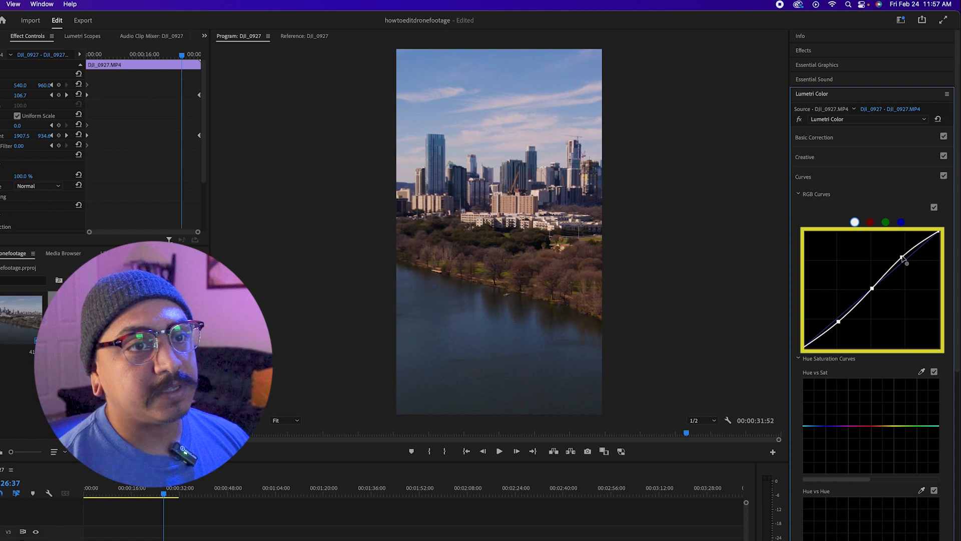
mouse_move(872, 288)
mouse_down()
mouse_move(869, 281)
mouse_move(873, 294)
mouse_up()
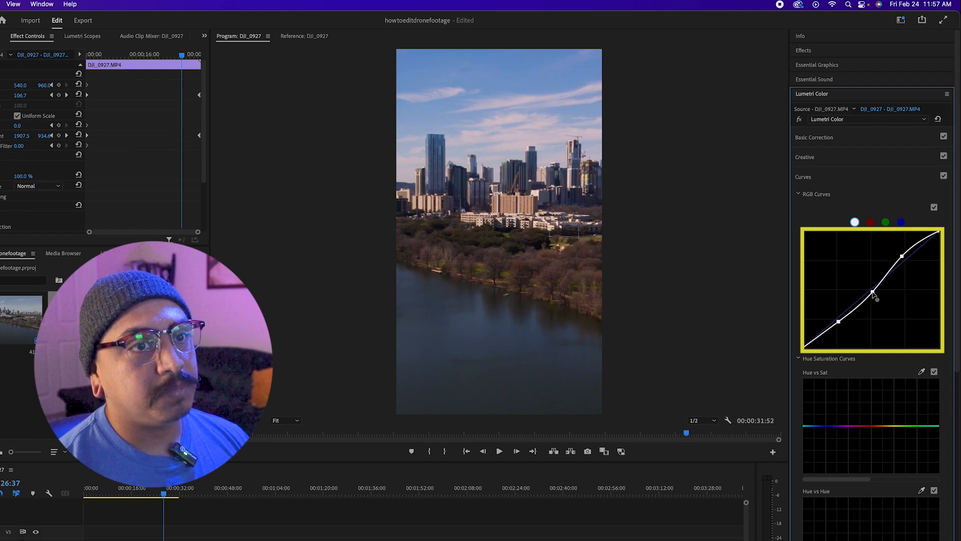
Bypass and re-enable the Lumetri Color effect to check the image with the RGB curve applied.
click(799, 120)
click(798, 121)
click(798, 120)
click(799, 120)
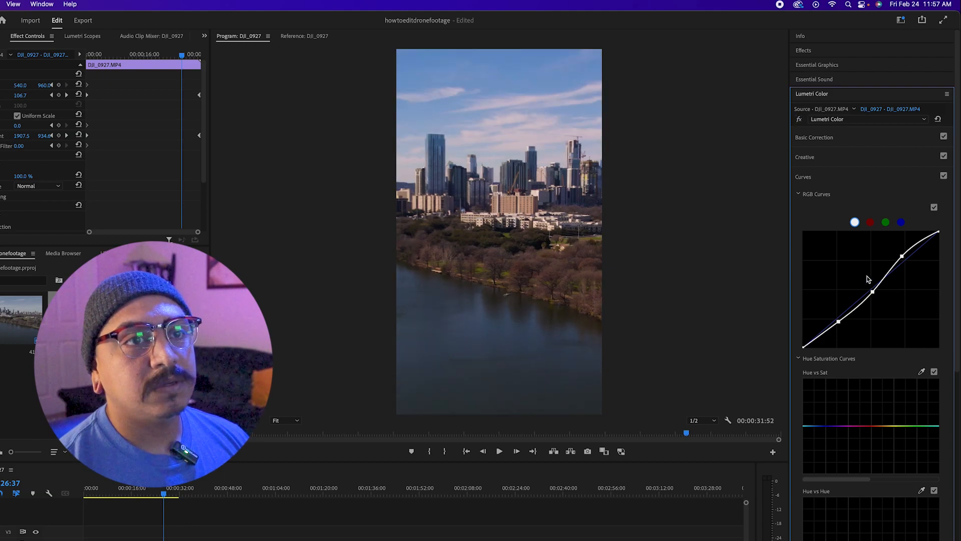
Close the Curves section and look over the Color Wheels & Match controls for midtones, shadows and highlights.
click(815, 177)
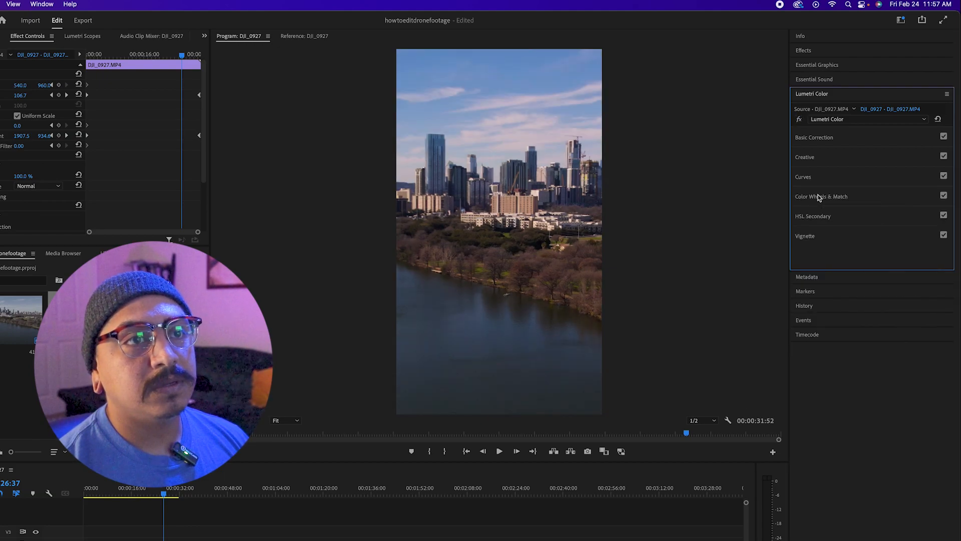
click(819, 197)
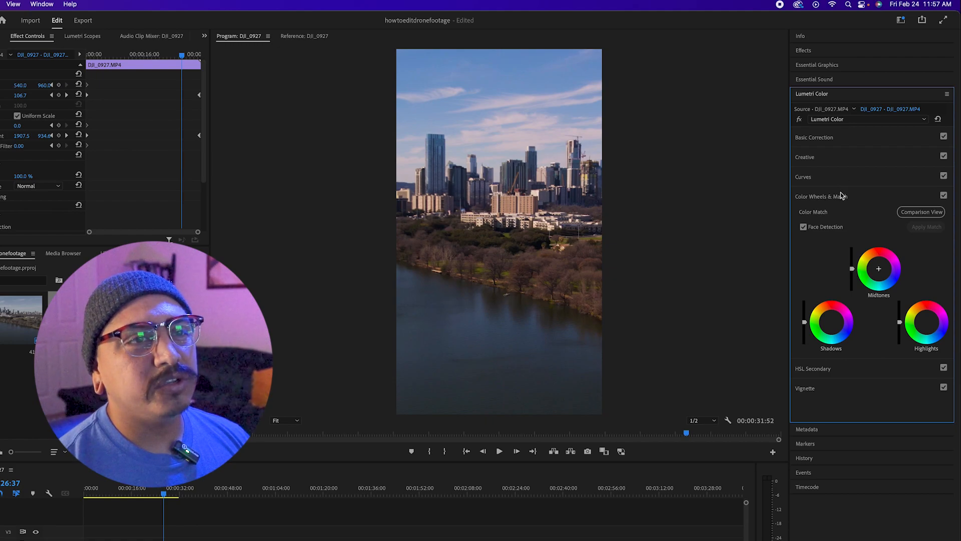
click(841, 198)
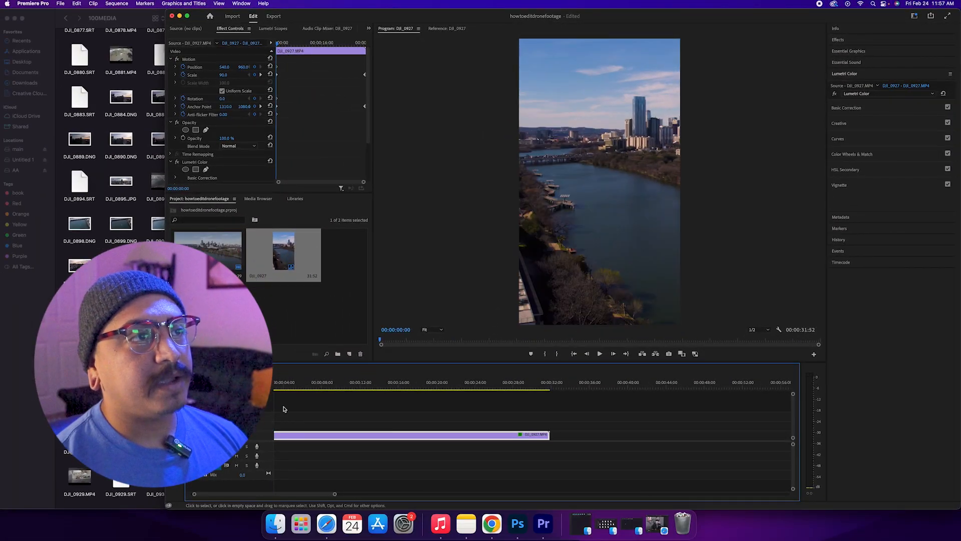
Play and scrub through the graded sequence from its start to its end, with the V1 track made taller.
key(space)
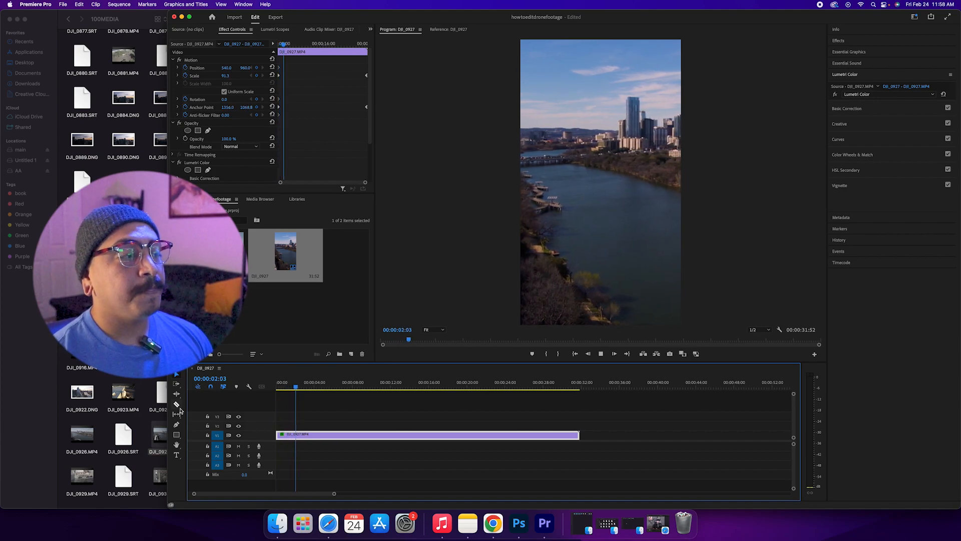
key(space)
drag(260, 431, 261, 422)
drag(304, 387, 233, 431)
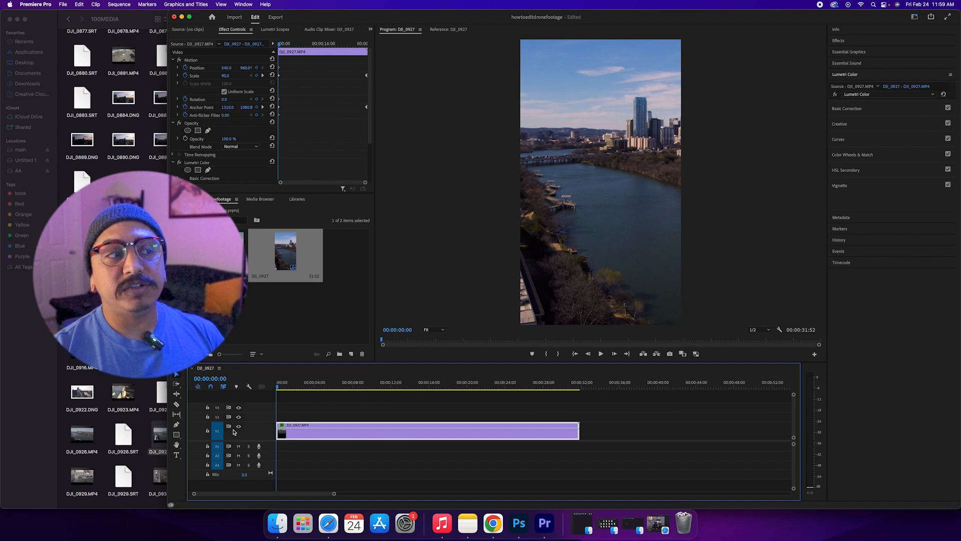
key(space)
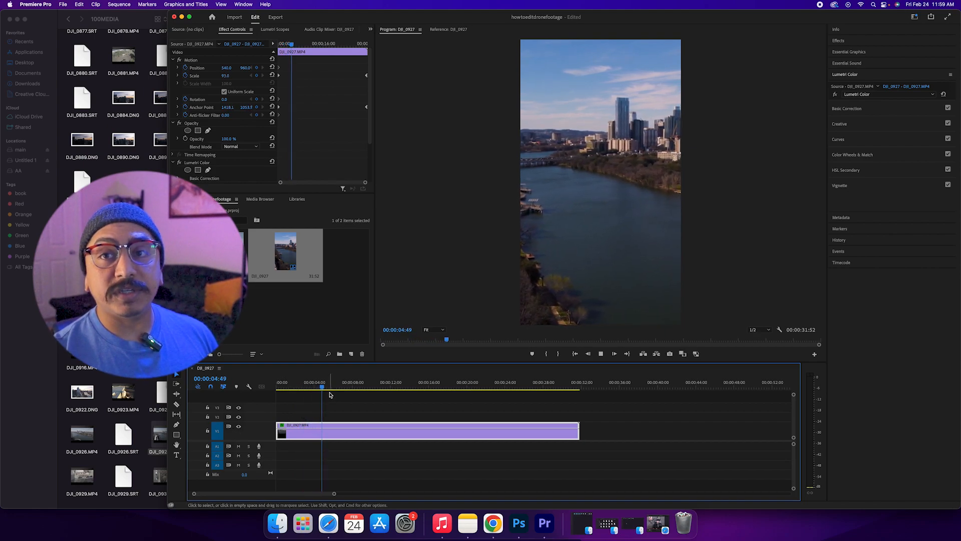
drag(331, 387, 455, 385)
drag(491, 412, 155, 502)
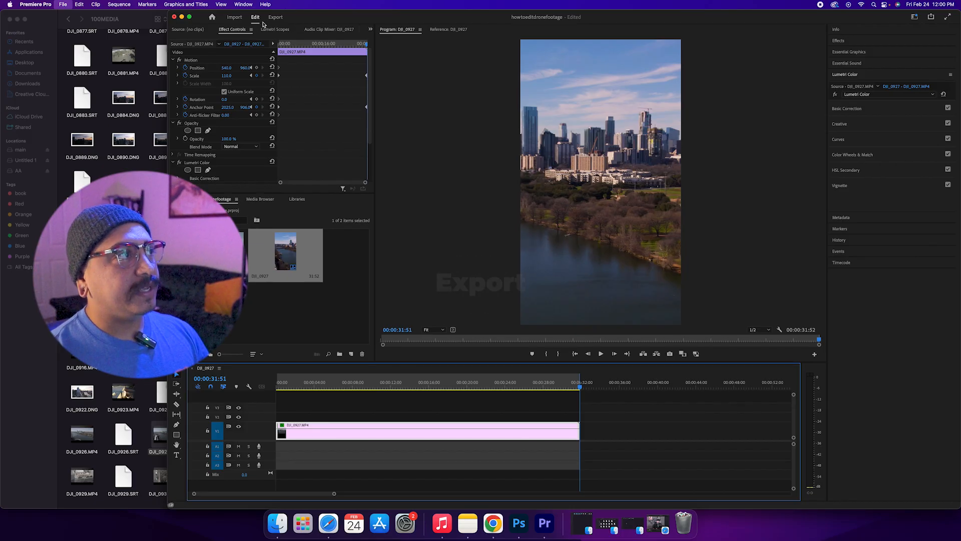
Open the export settings for the sequence and name the output file socialmediahowto.
click(280, 22)
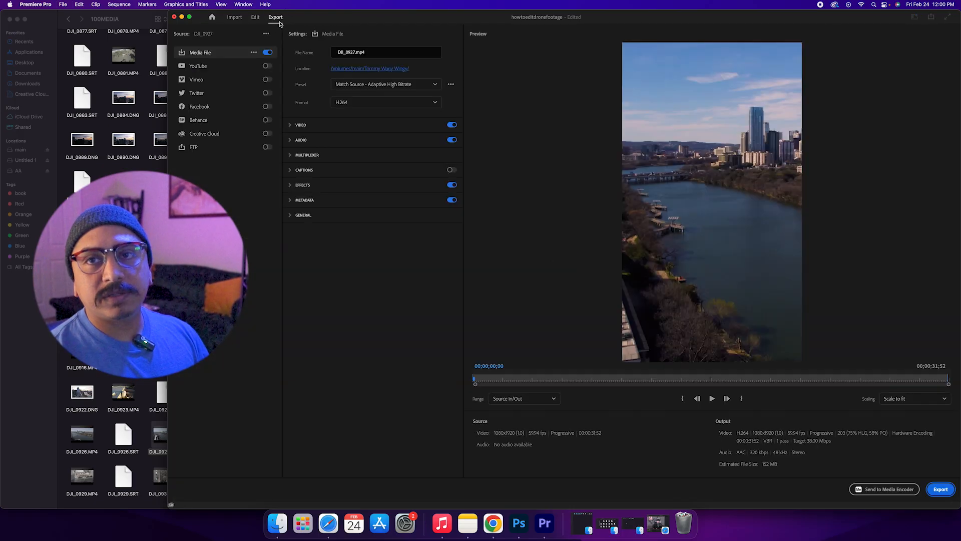
click(428, 55)
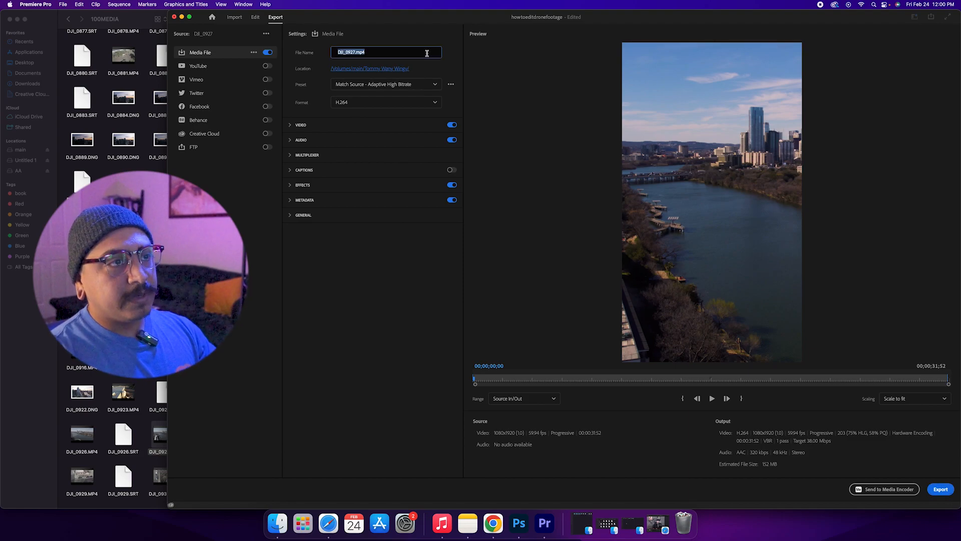
text(soci)
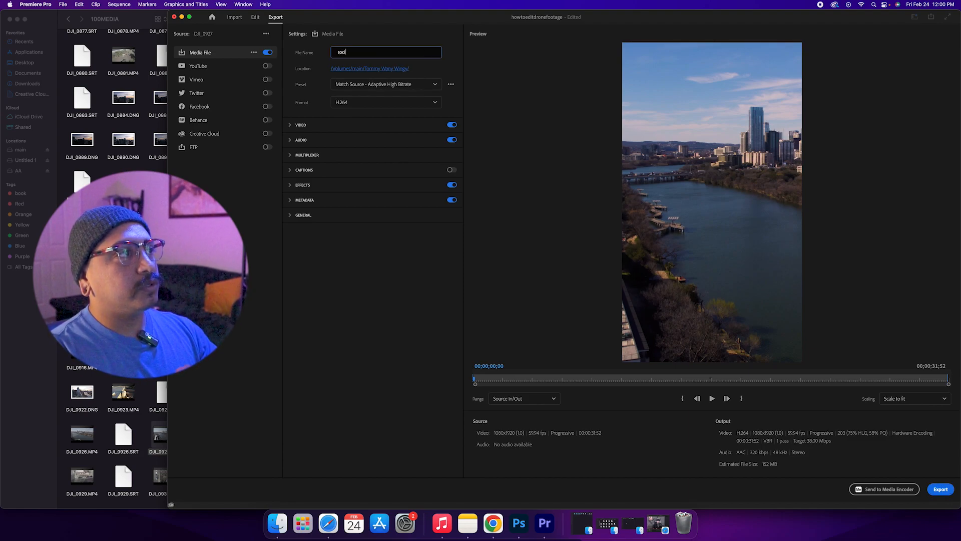
text(almediahowto)
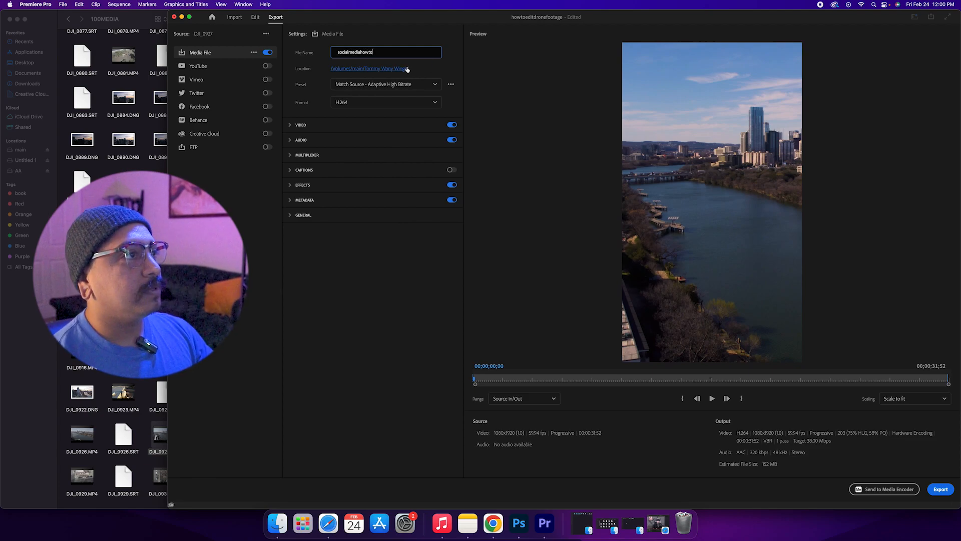
key(Return)
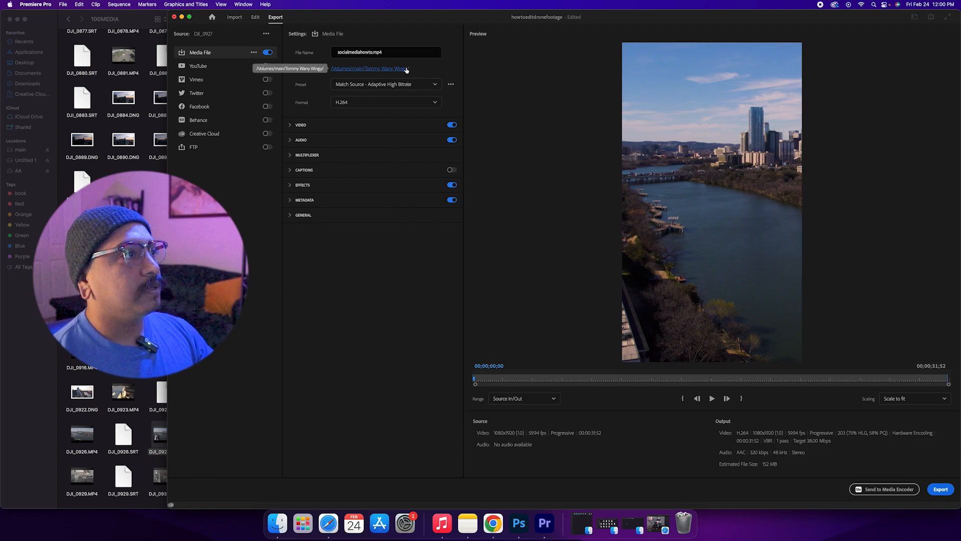
Set the export location to the recent February folder and save it.
click(406, 69)
click(487, 101)
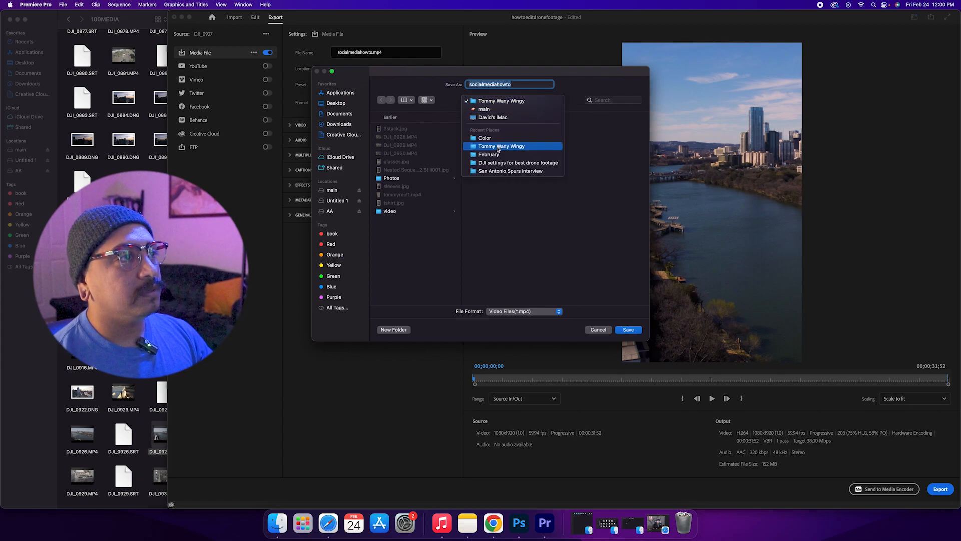
click(488, 154)
key(Return)
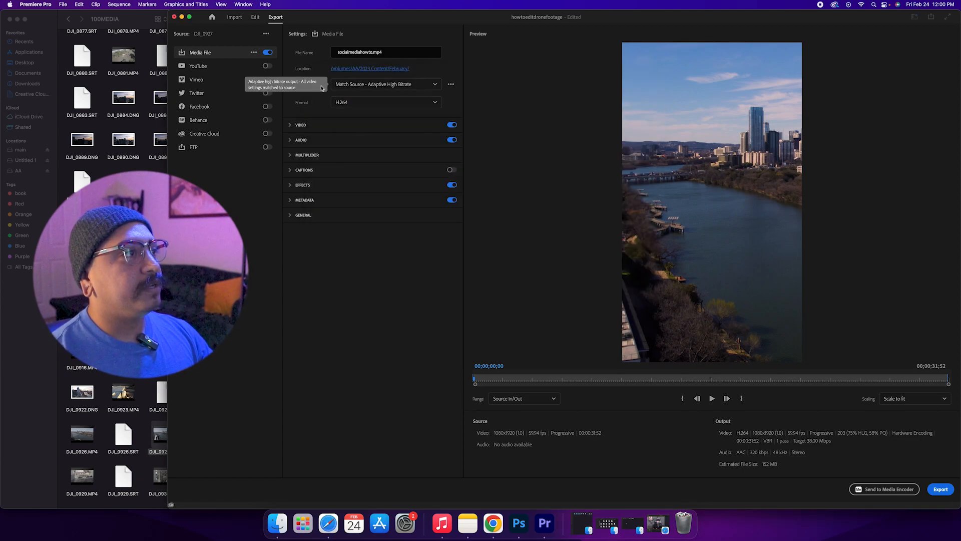
Set the export preset to High Quality 2160p 4K and keep the format as H.264.
click(396, 85)
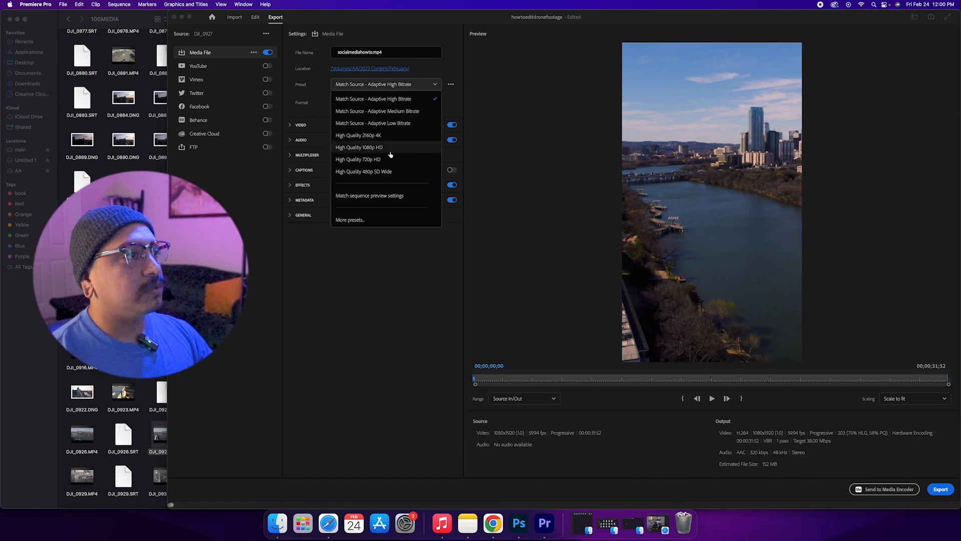
click(390, 149)
click(390, 86)
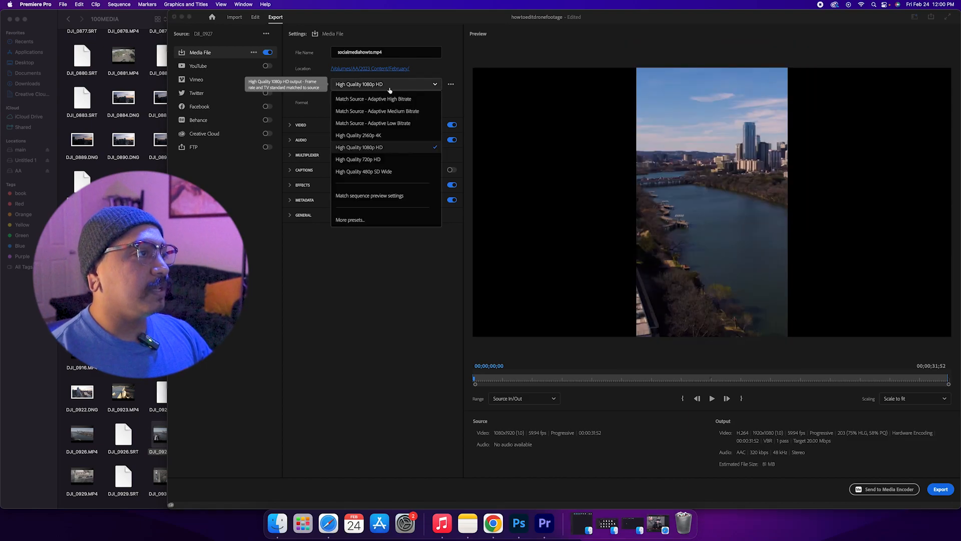
click(383, 136)
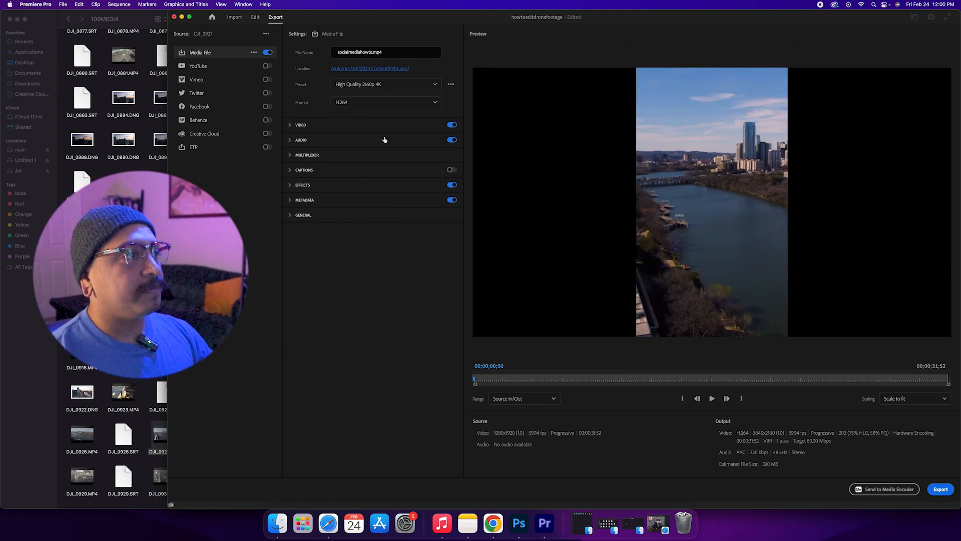
click(398, 104)
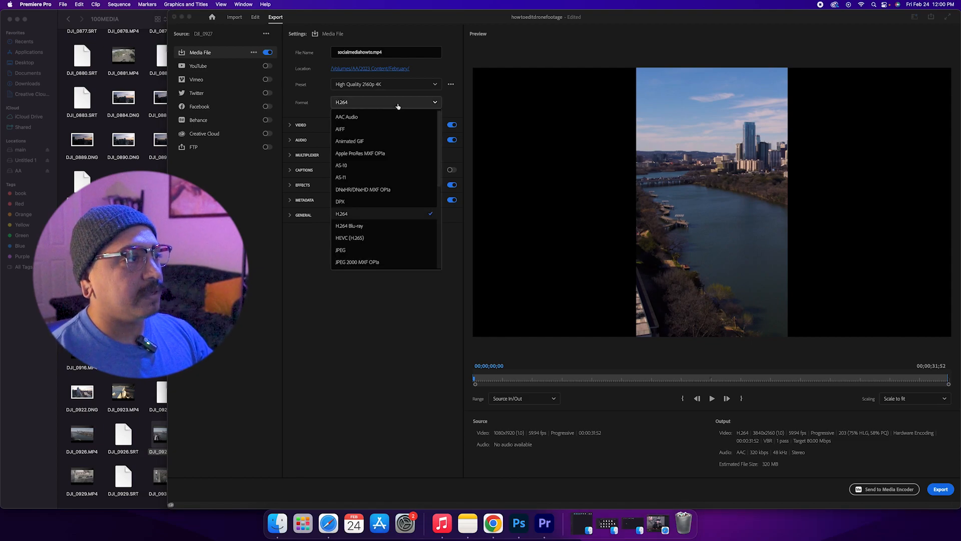
click(398, 104)
Match the video settings to the source and enable Render at Maximum Depth and Use Maximum Render Quality.
click(369, 124)
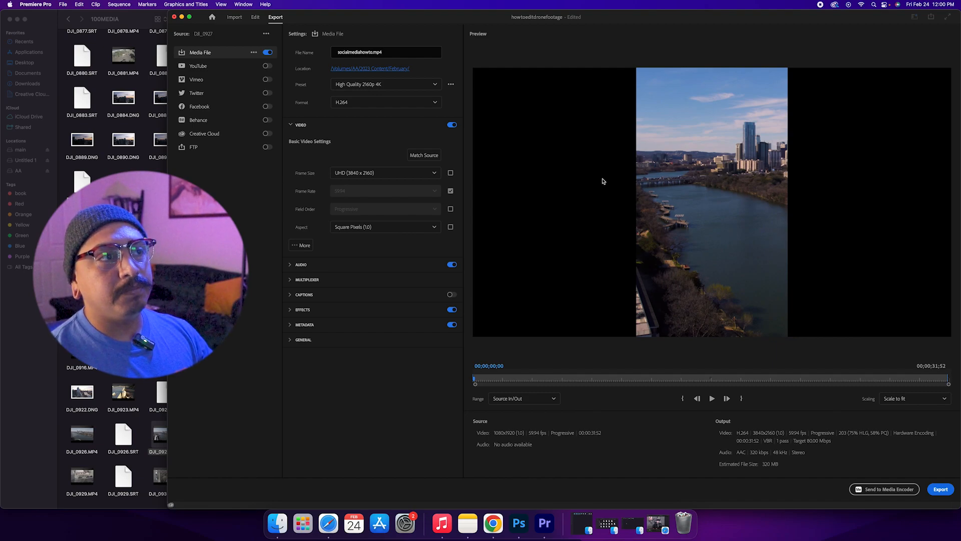
click(425, 156)
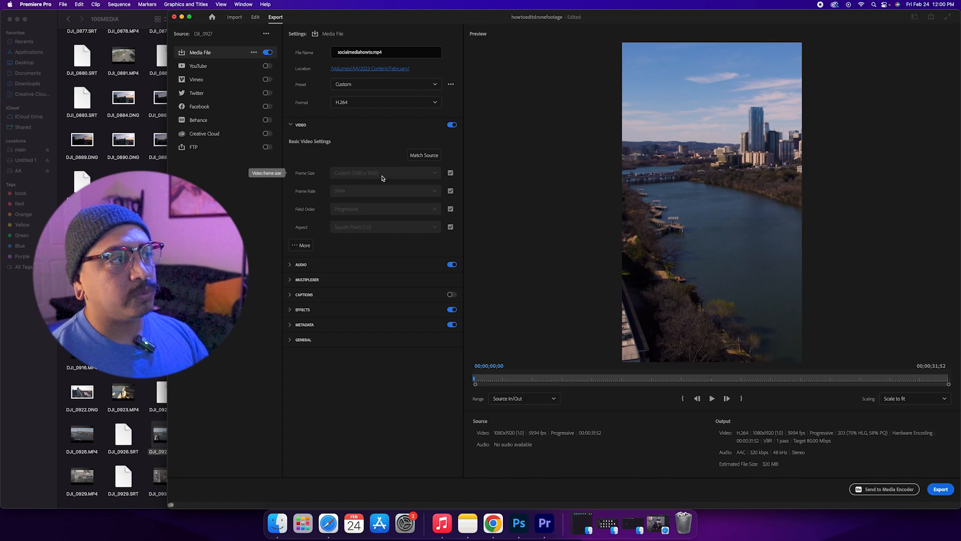
click(301, 245)
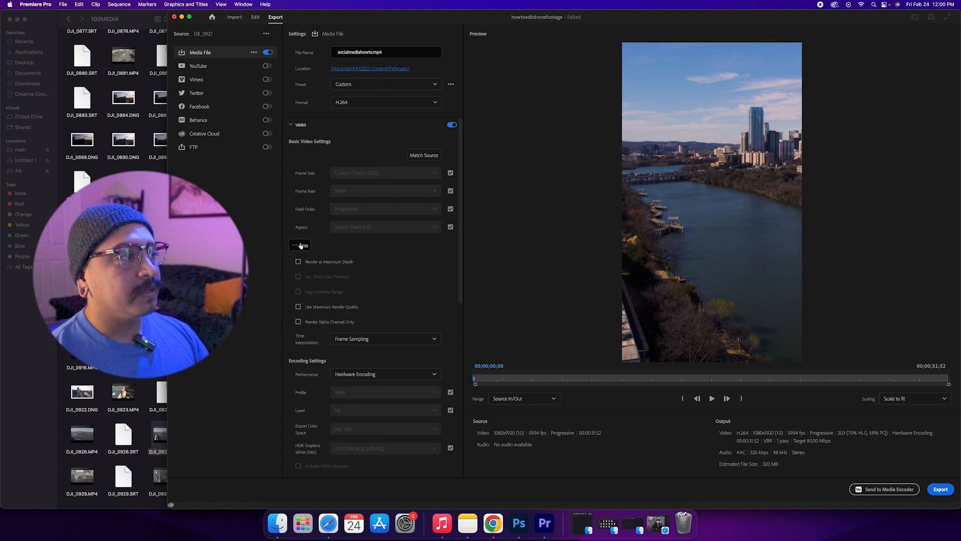
click(298, 263)
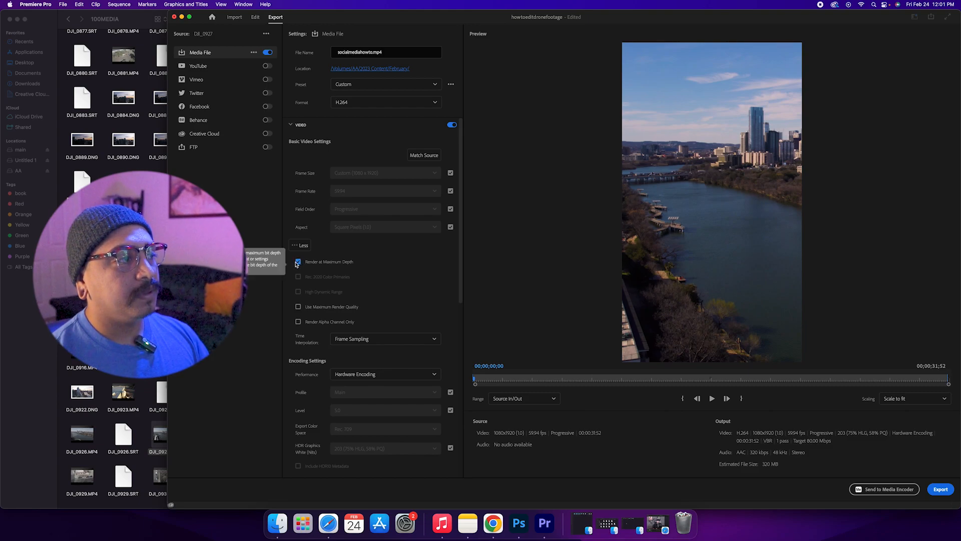
click(298, 306)
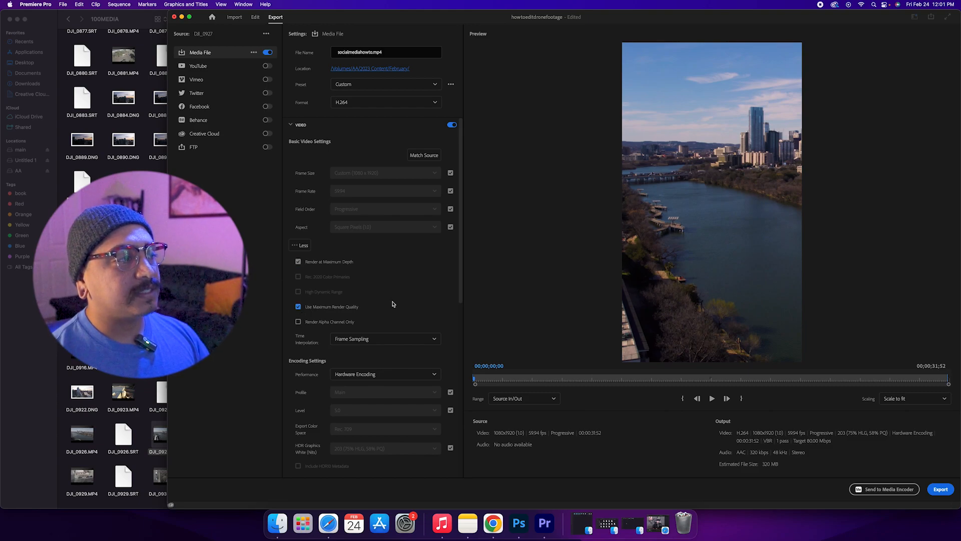
scroll(394, 305, down, 8)
scroll(364, 299, up, 8)
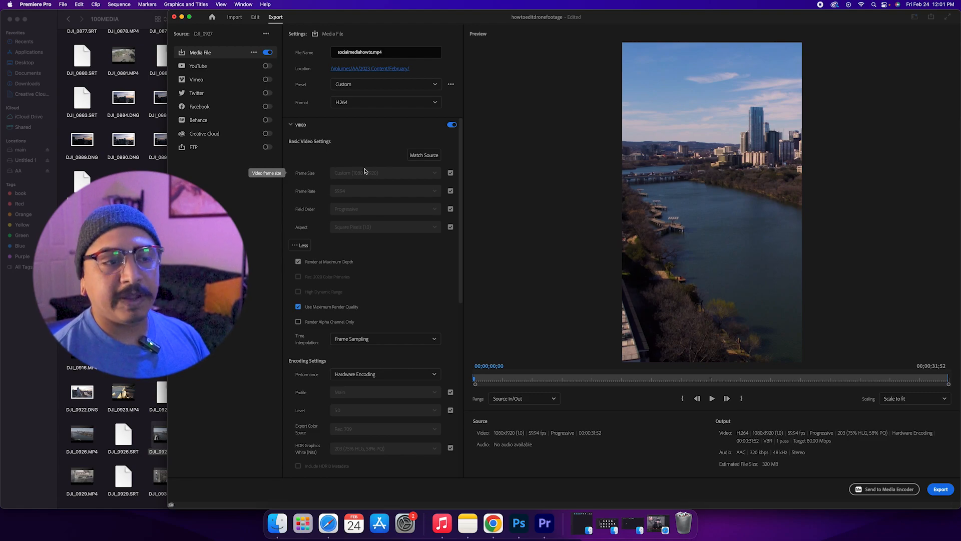
Export the video and bring up the February folder in Finder to locate socialmediahowto.mp4.
click(942, 489)
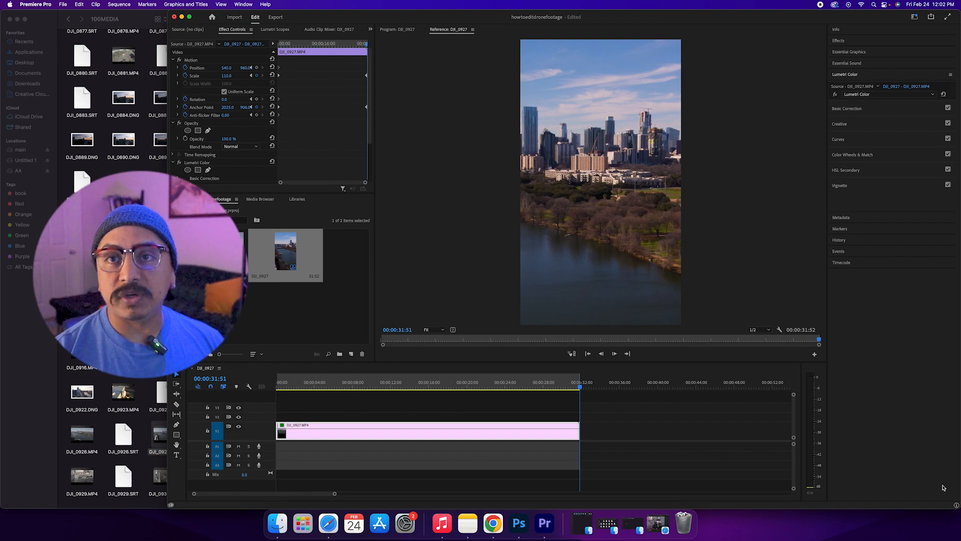
click(582, 523)
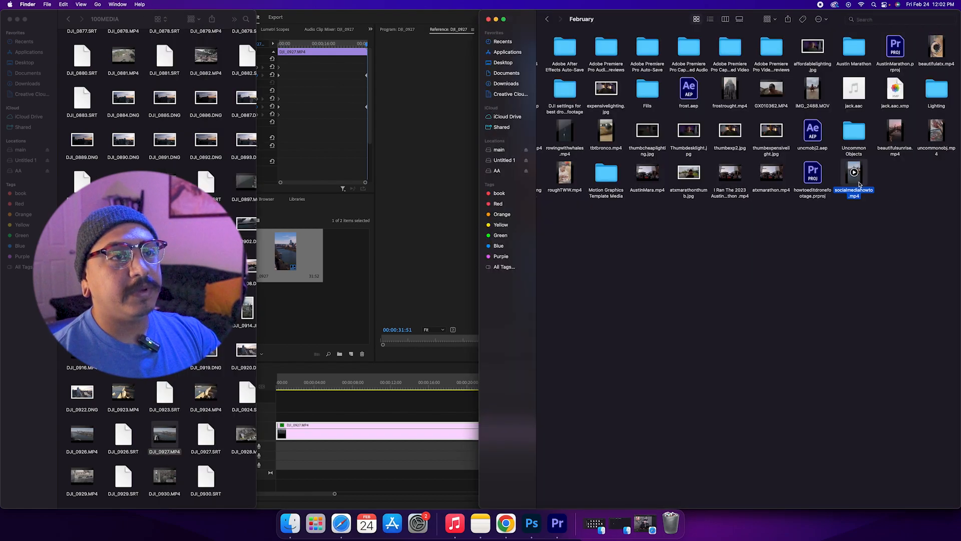
Bring up the options for socialmediahowto.mp4, switch to CapCut, and create a new project with the exported skyline clip.
right_click(857, 183)
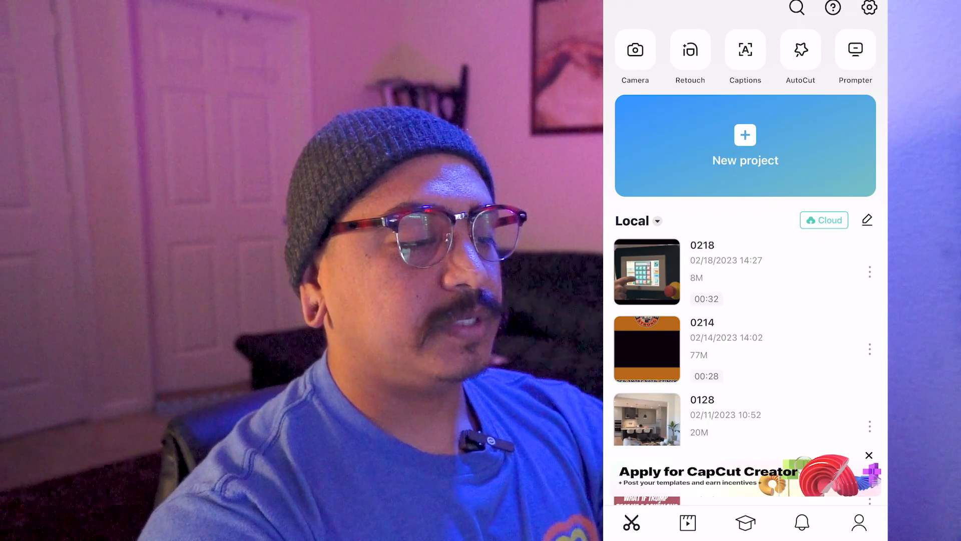
click(746, 145)
click(745, 122)
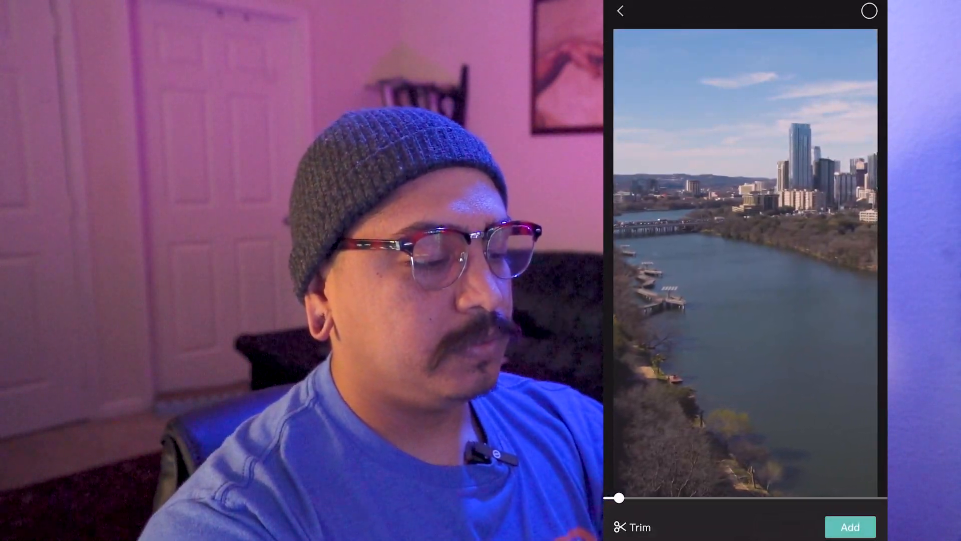
click(851, 527)
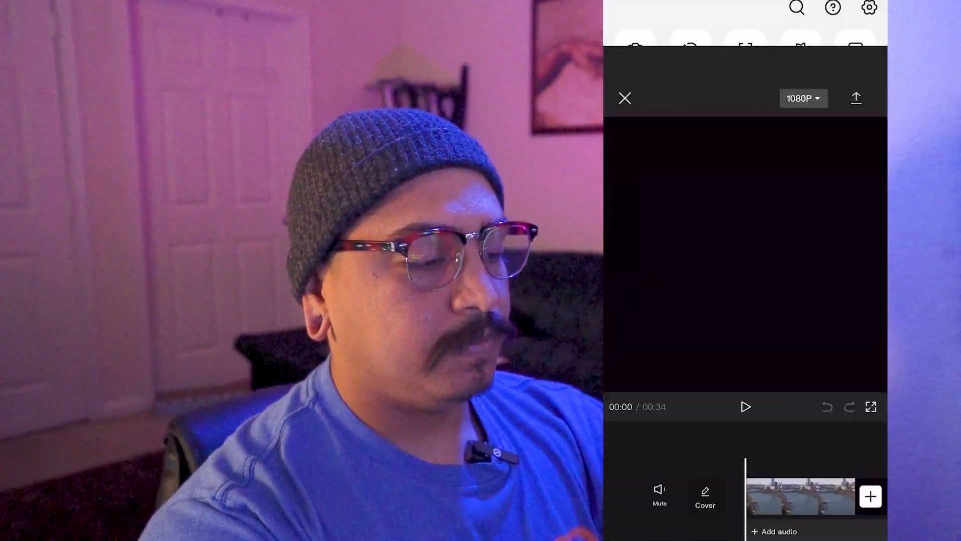
Add the 22-second screen recording of the coffee-pouring reel to the project as a second clip.
scroll(745, 409, right, 6)
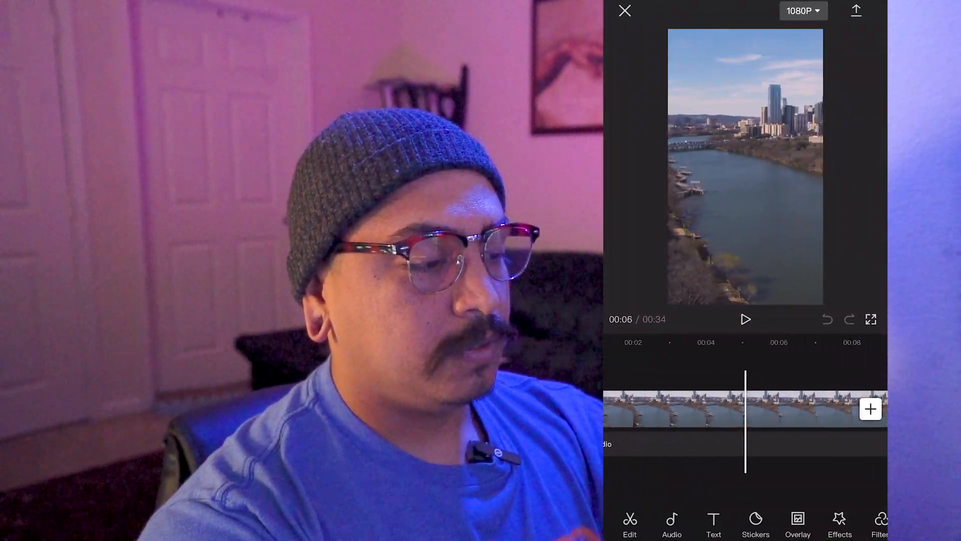
scroll(745, 409, left, 3)
scroll(746, 408, right, 5)
click(870, 408)
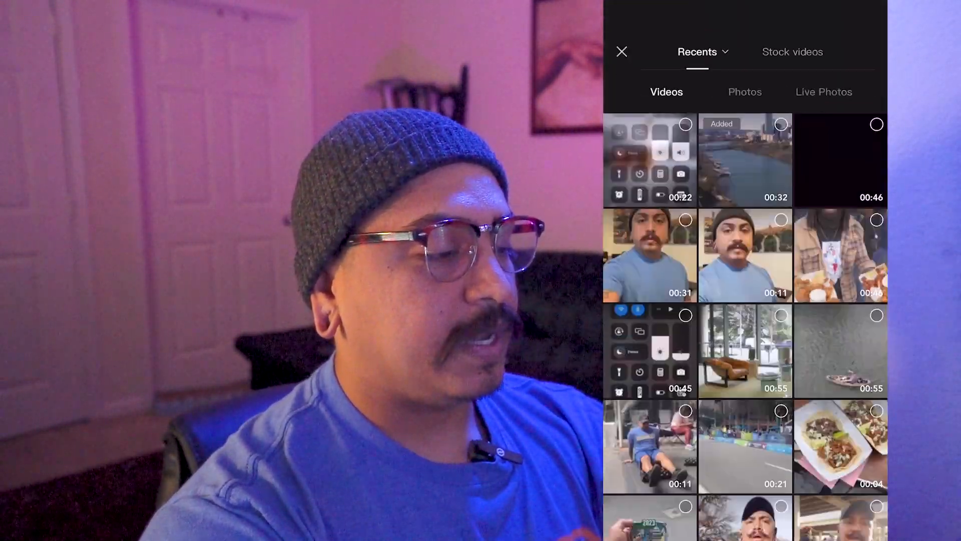
click(648, 120)
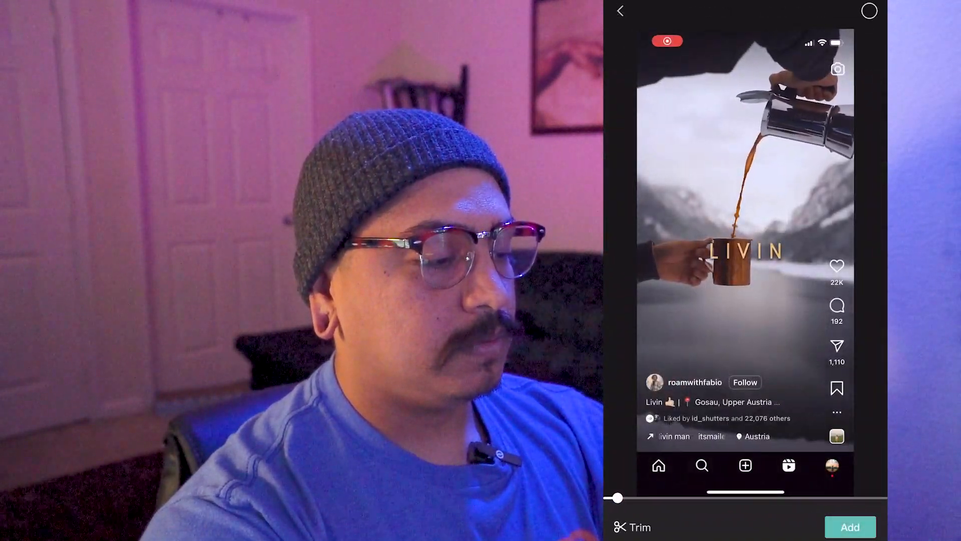
click(850, 526)
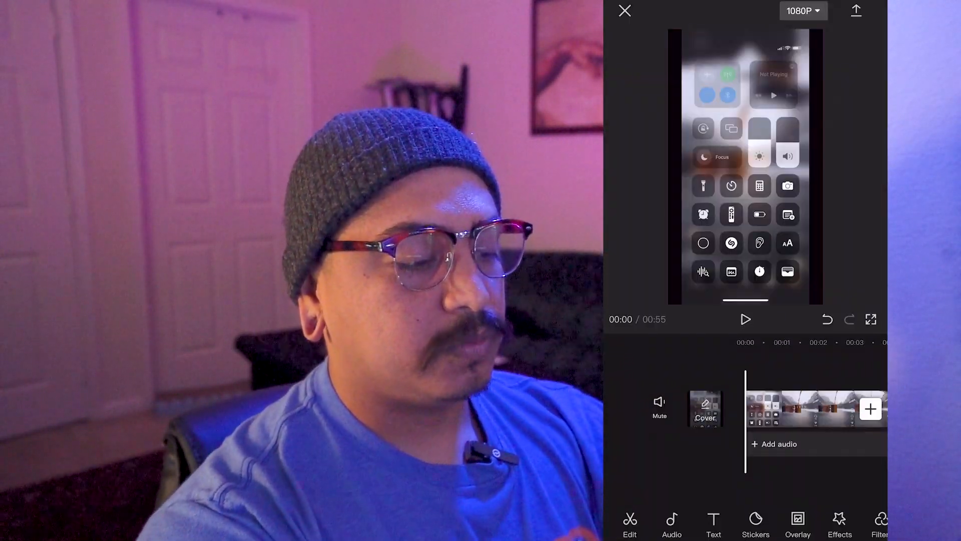
Find the wanted music section in the coffee recording, select the clip, and shorten it by about 3 seconds.
scroll(746, 408, right, 4)
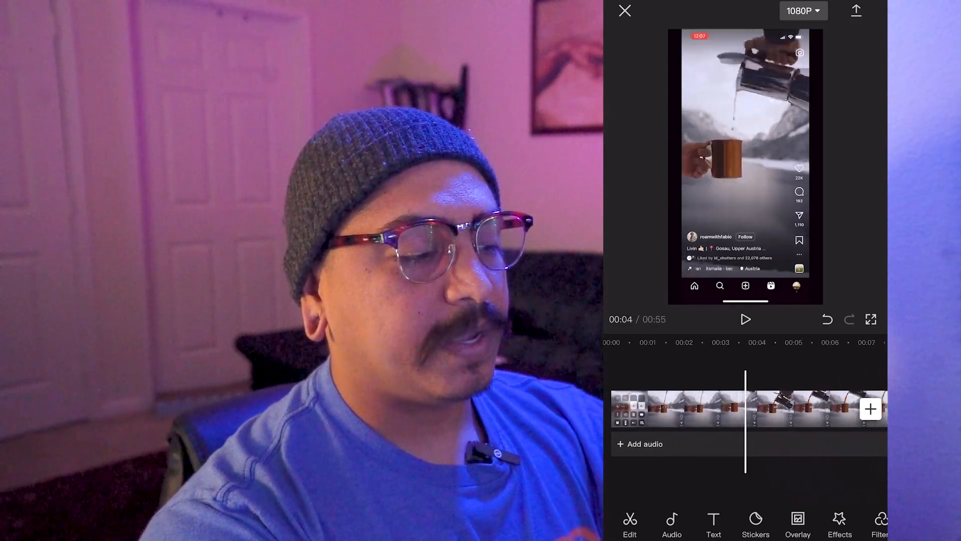
scroll(745, 408, left, 3)
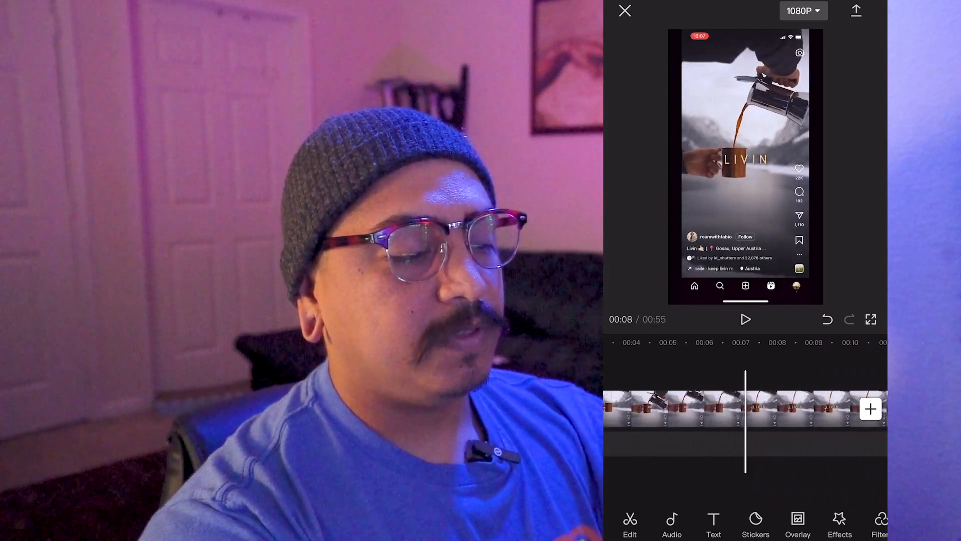
scroll(745, 409, right, 2)
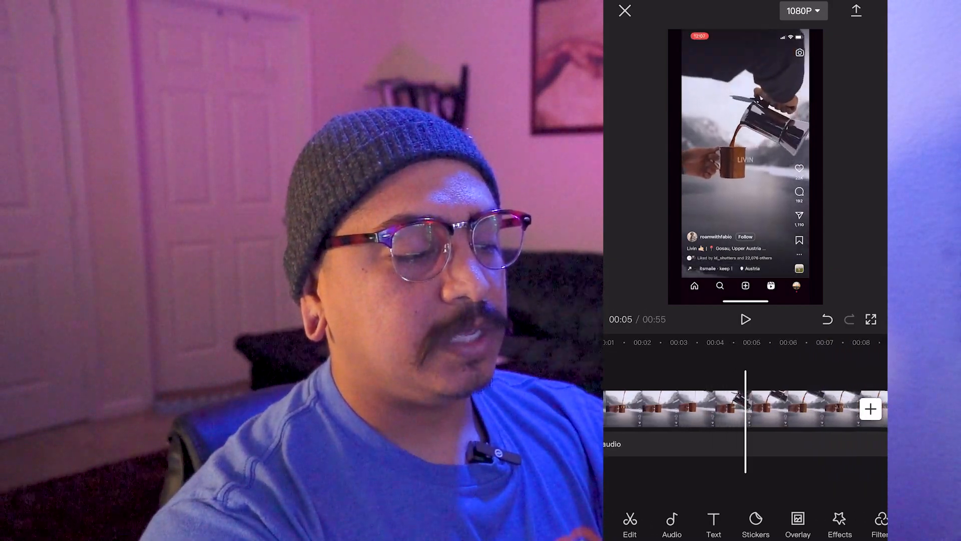
scroll(746, 408, right, 2)
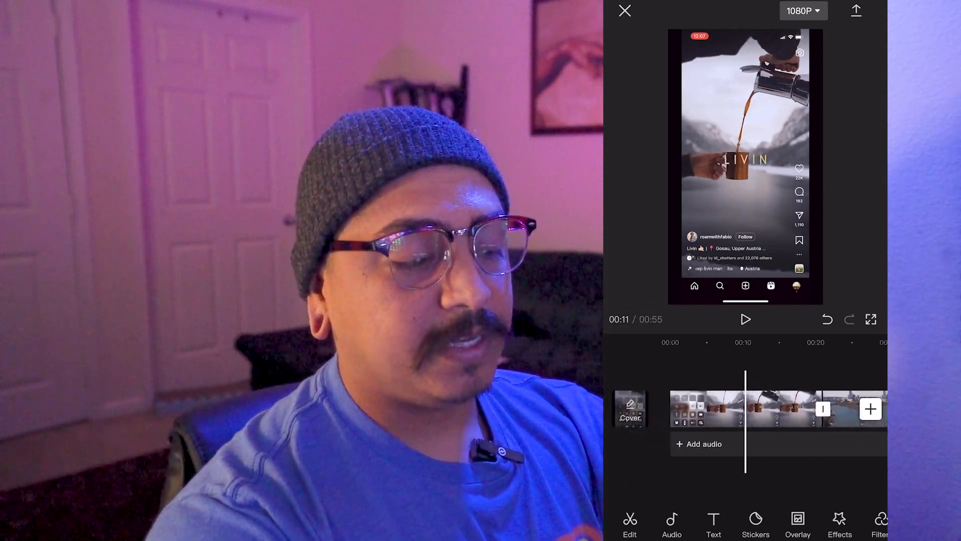
click(781, 408)
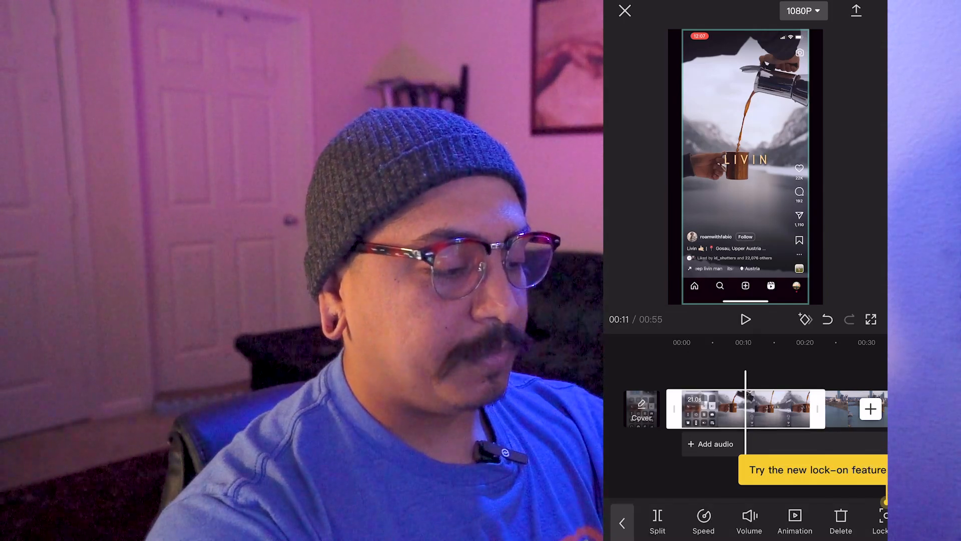
scroll(746, 408, left, 5)
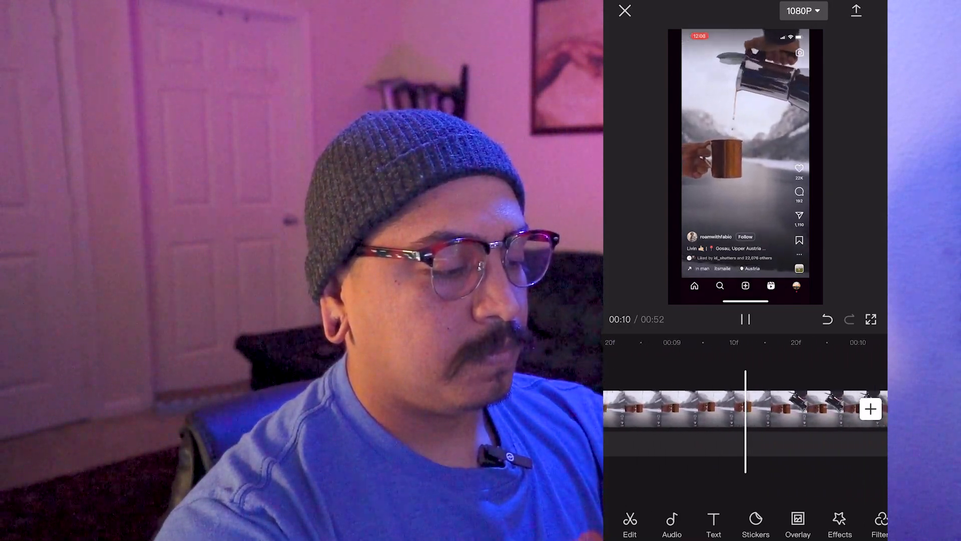
Cut the coffee recording at about 9.4 seconds and delete the section after the cut.
drag(721, 409, 764, 409)
click(751, 409)
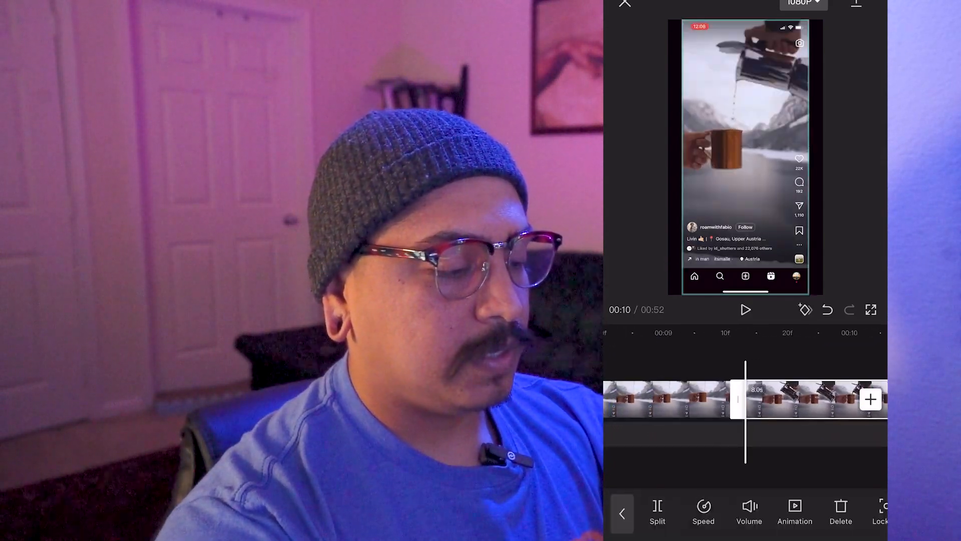
click(806, 399)
click(806, 399)
click(842, 512)
Extract the audio from the remaining 9.4-second coffee clip.
click(691, 399)
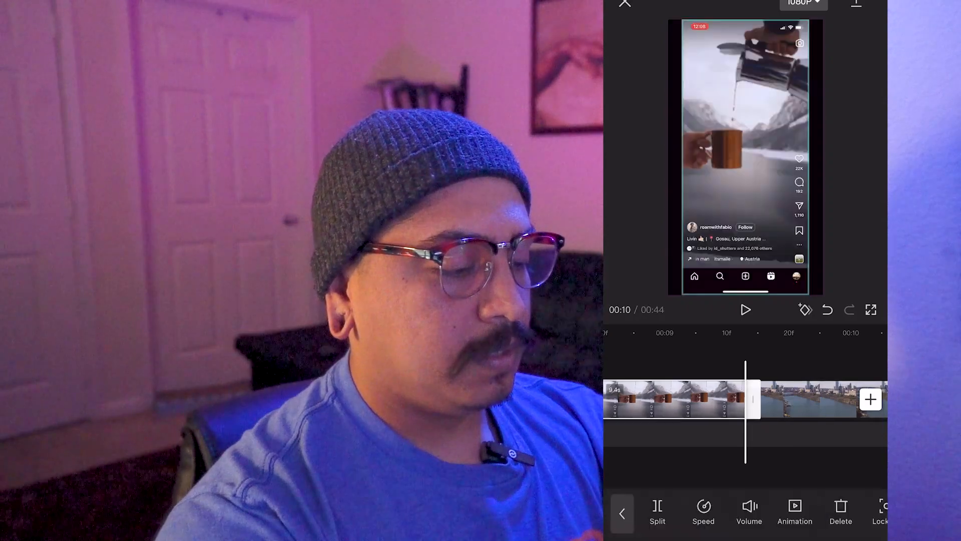
drag(801, 512, 762, 511)
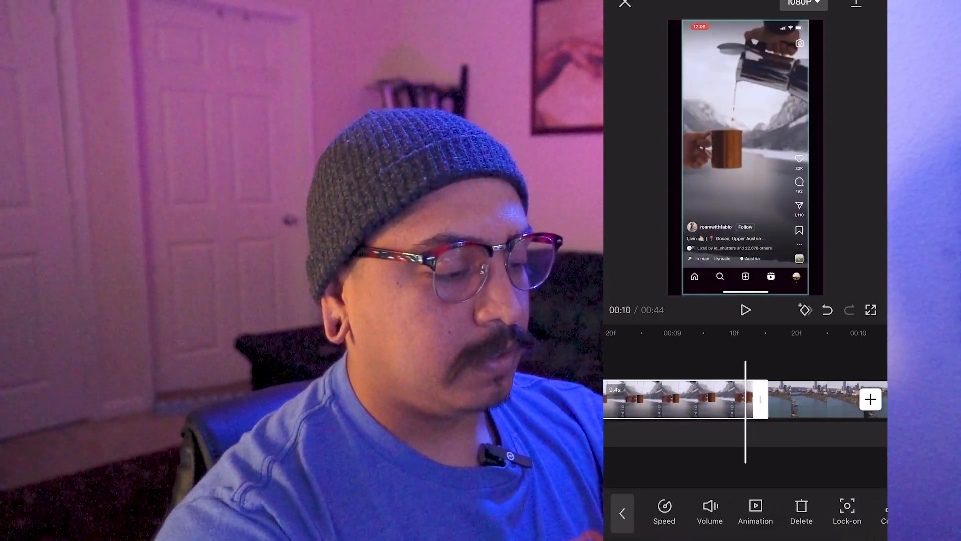
mouse_move(751, 436)
mouse_down()
mouse_move(769, 436)
mouse_move(757, 435)
mouse_up()
mouse_move(847, 512)
mouse_down()
mouse_move(645, 512)
mouse_move(854, 512)
mouse_up()
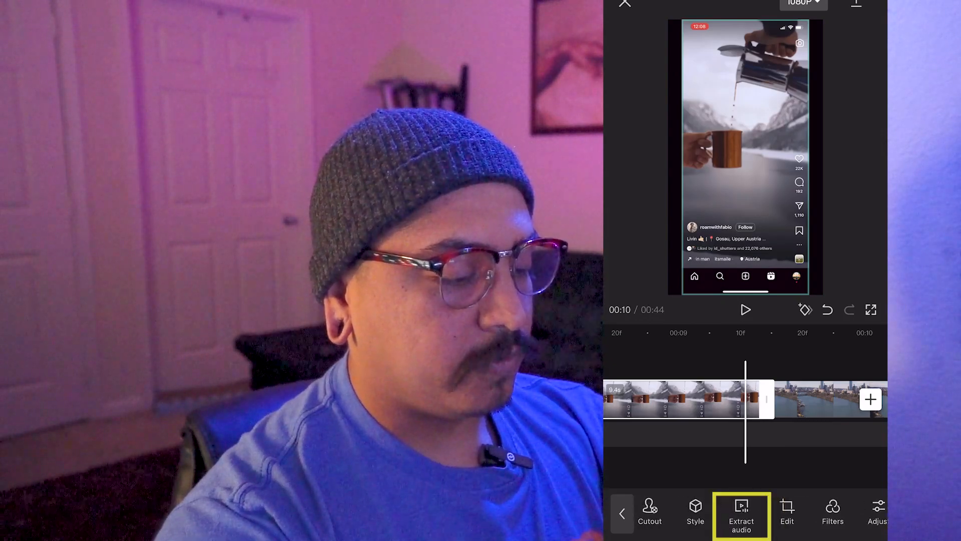
click(741, 515)
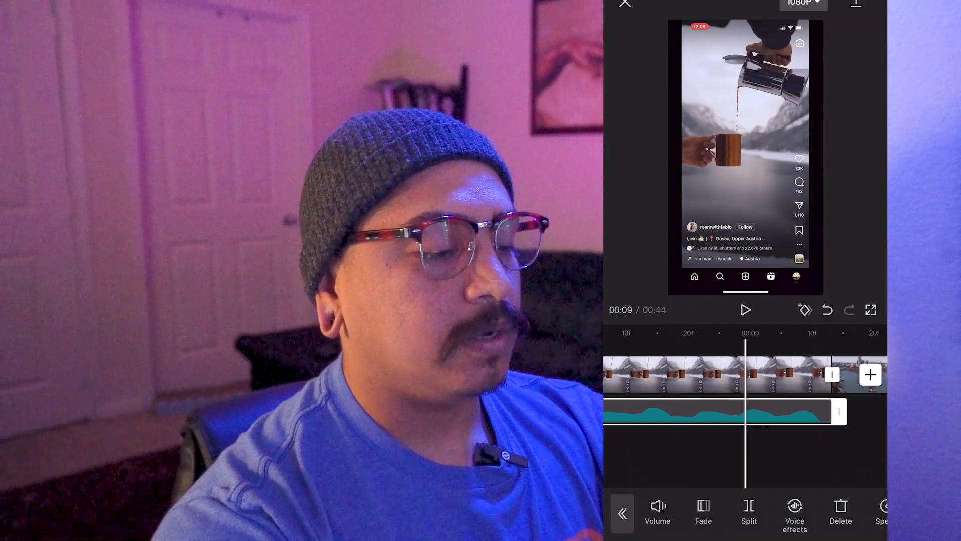
Move the extracted audio out from under the coffee recording so it sits beneath the drone clip.
click(716, 374)
click(716, 412)
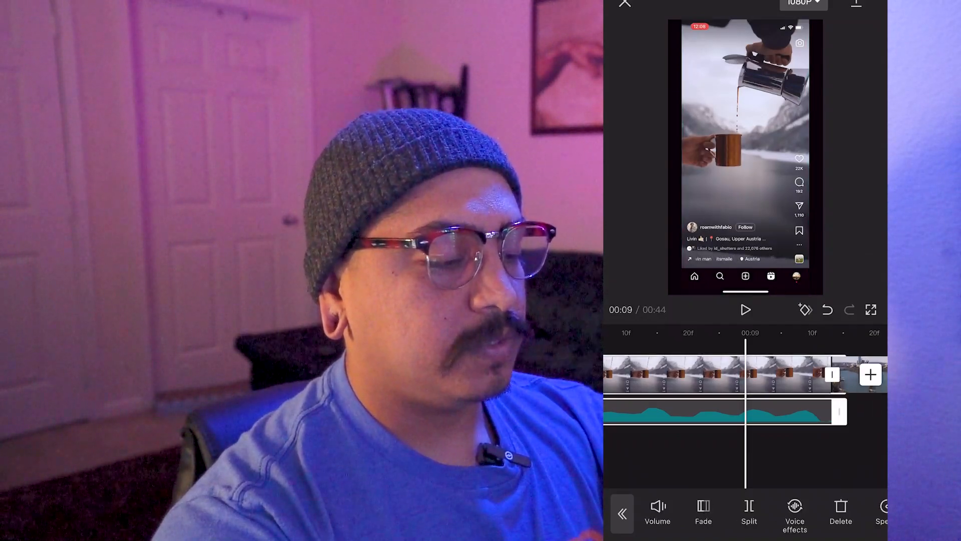
click(746, 455)
scroll(746, 391, down, 5)
click(701, 412)
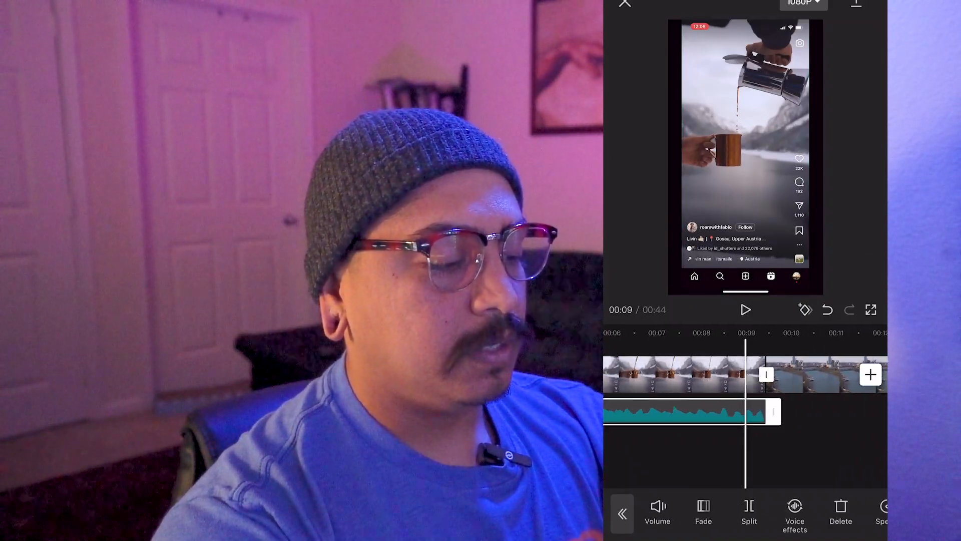
click(746, 455)
scroll(746, 390, right, 10)
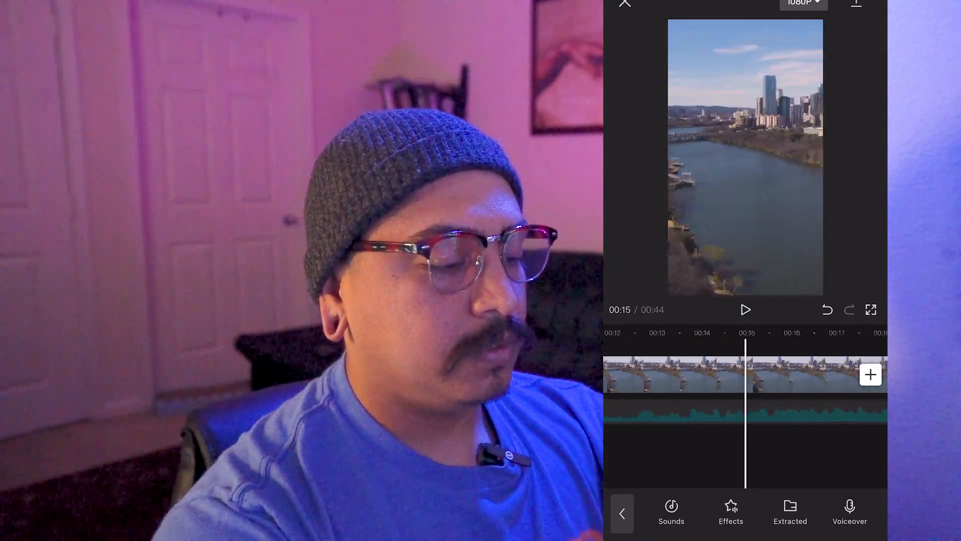
Delete the coffee screen recording from the timeline, keeping the drone clip and the extracted audio.
scroll(746, 391, left, 7)
click(781, 375)
scroll(746, 391, left, 4)
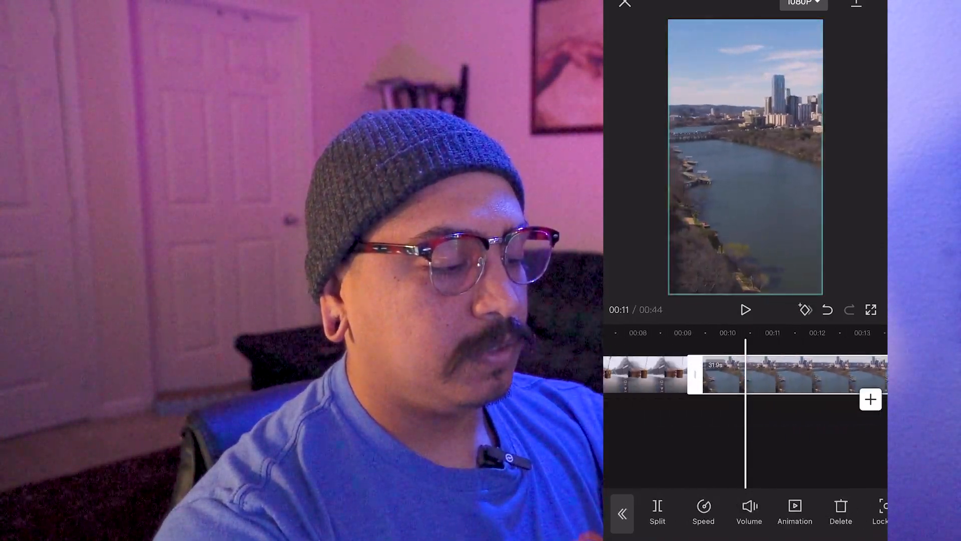
click(746, 374)
click(841, 510)
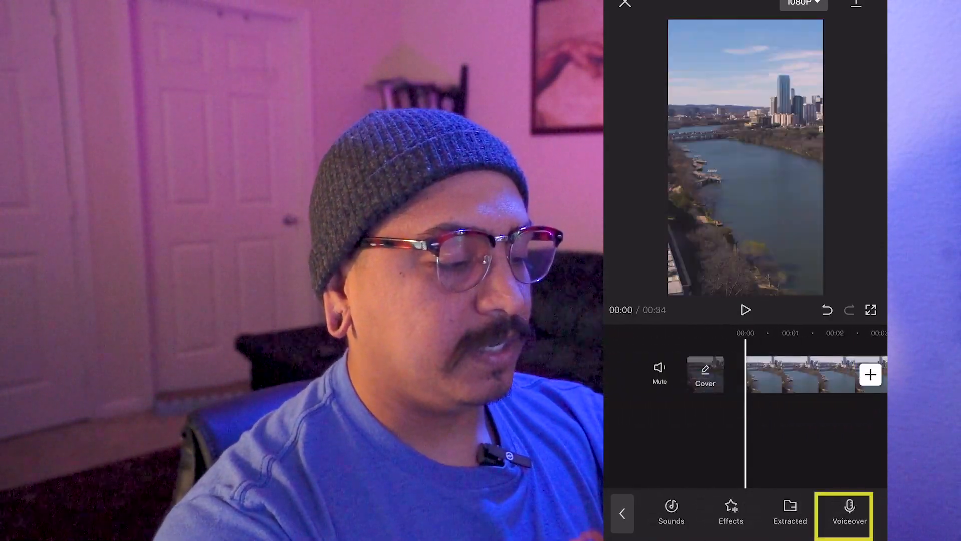
Move the extracted audio to the start of the timeline beneath the drone clip and play the result.
scroll(746, 391, right, 1)
scroll(746, 390, down, 1)
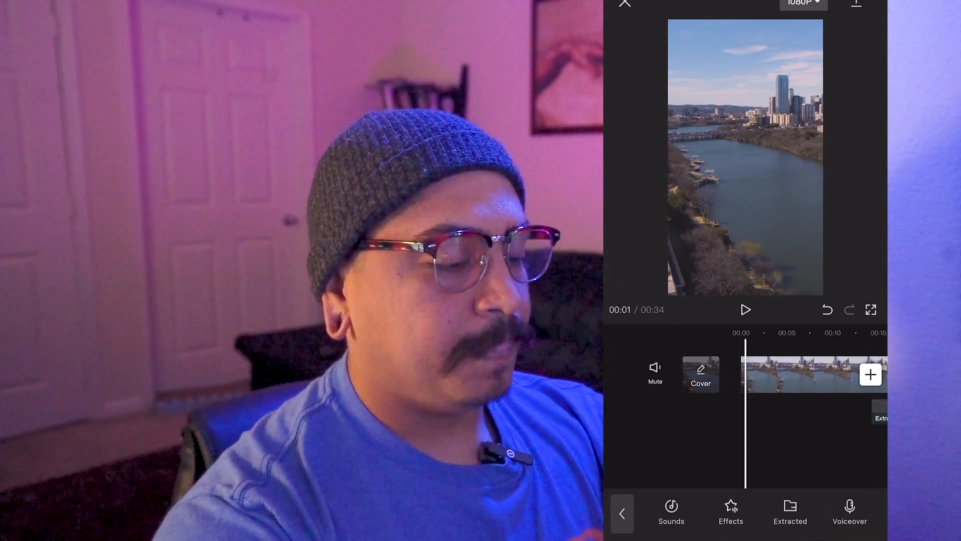
scroll(746, 390, down, 2)
click(818, 411)
click(801, 456)
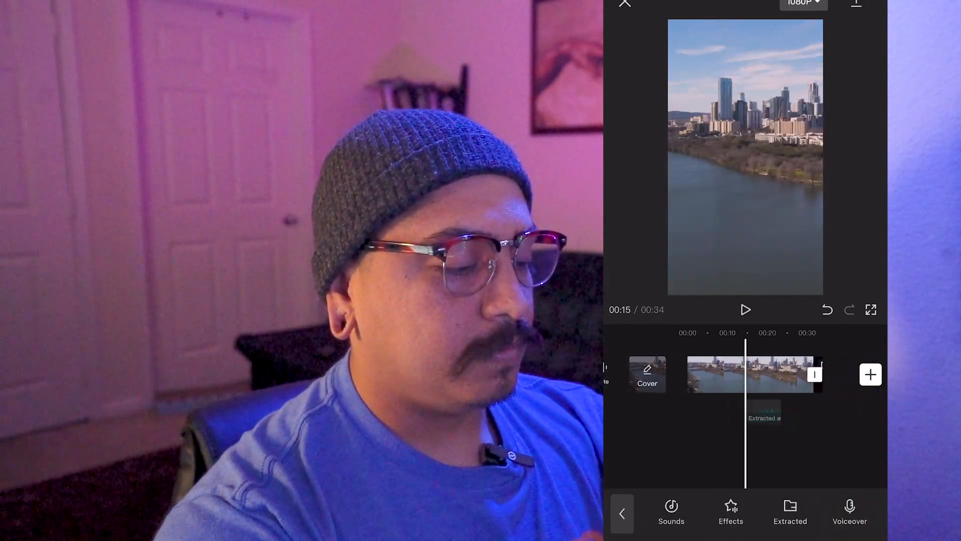
scroll(746, 391, up, 3)
scroll(746, 391, left, 5)
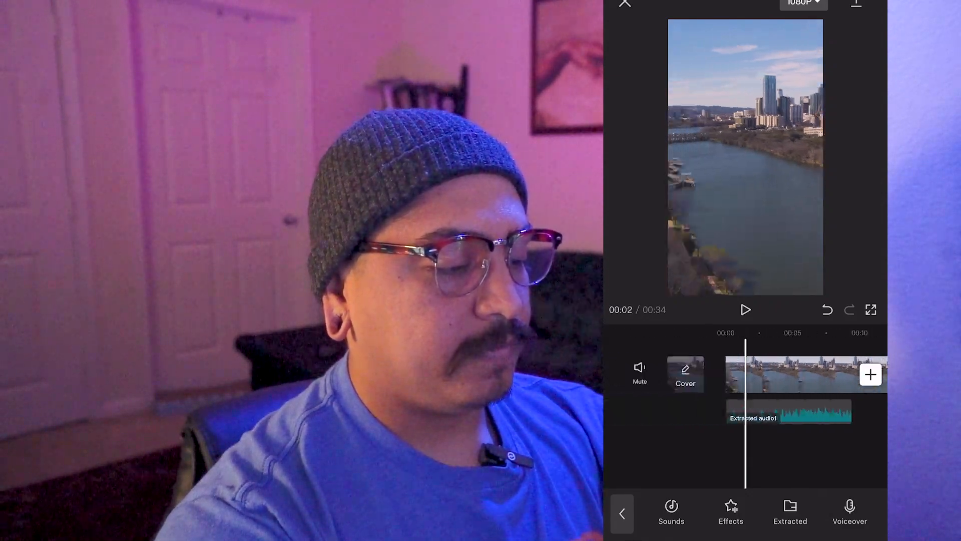
click(746, 309)
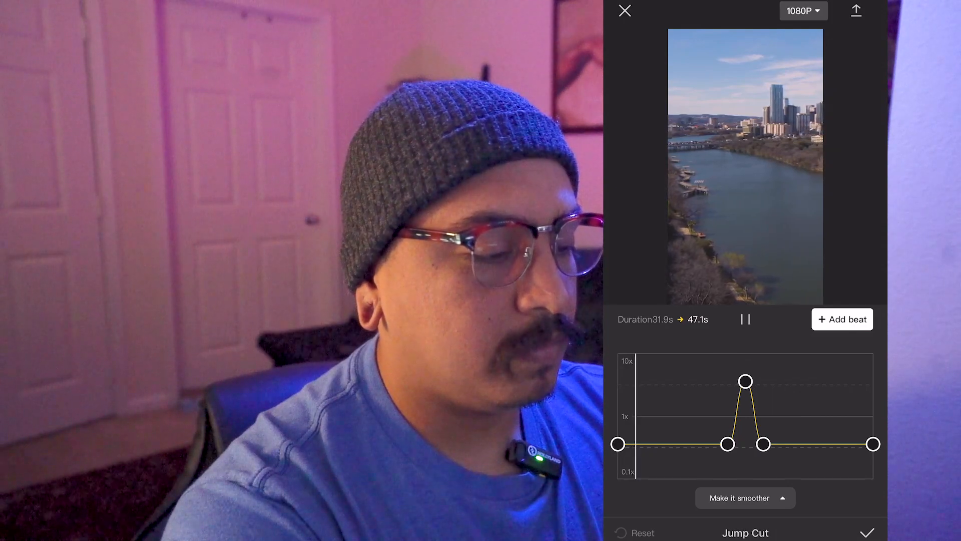
Add a beat near the start of the Jump Cut speed curve and raise the middle beats toward 10x, spreading them apart.
click(842, 320)
drag(727, 445, 726, 440)
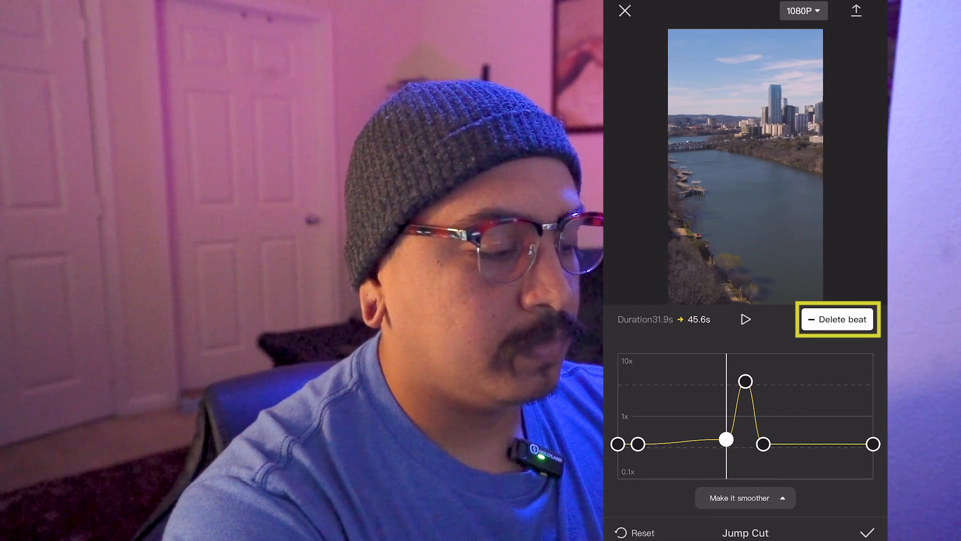
drag(727, 439, 679, 357)
drag(745, 381, 752, 354)
drag(751, 416, 842, 416)
drag(764, 445, 825, 354)
drag(825, 416, 625, 416)
drag(679, 358, 680, 354)
drag(826, 354, 808, 353)
Raise the first two beats and the last beat of the speed curve to about 1x.
drag(618, 444, 618, 420)
drag(638, 444, 644, 422)
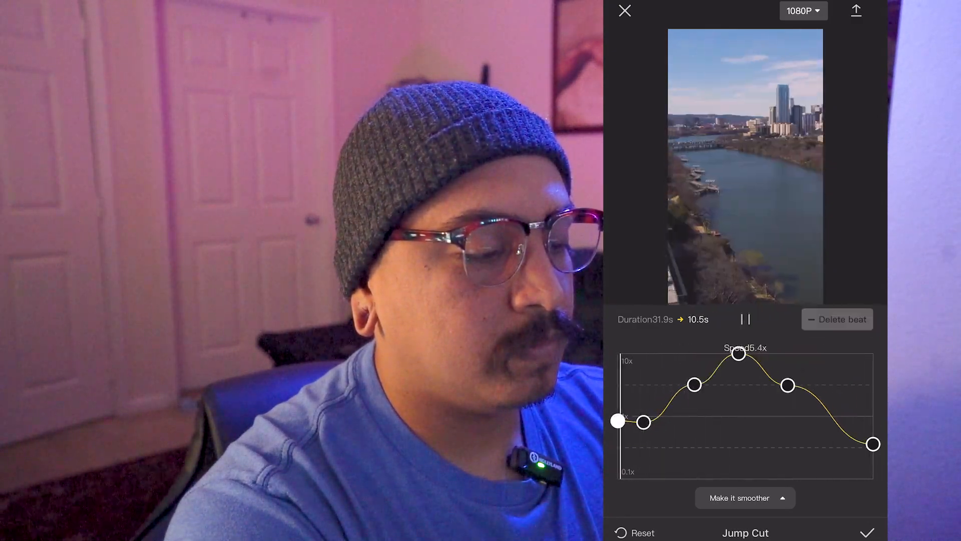
drag(874, 444, 873, 418)
Delete the two beats flanking the peak of the speed curve and preview the ramp from the beginning.
click(695, 384)
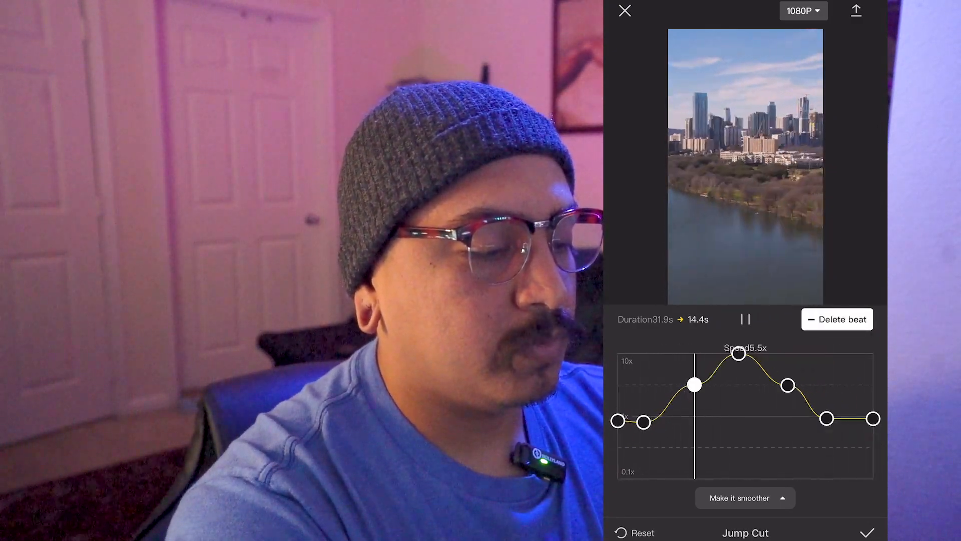
click(787, 385)
click(842, 319)
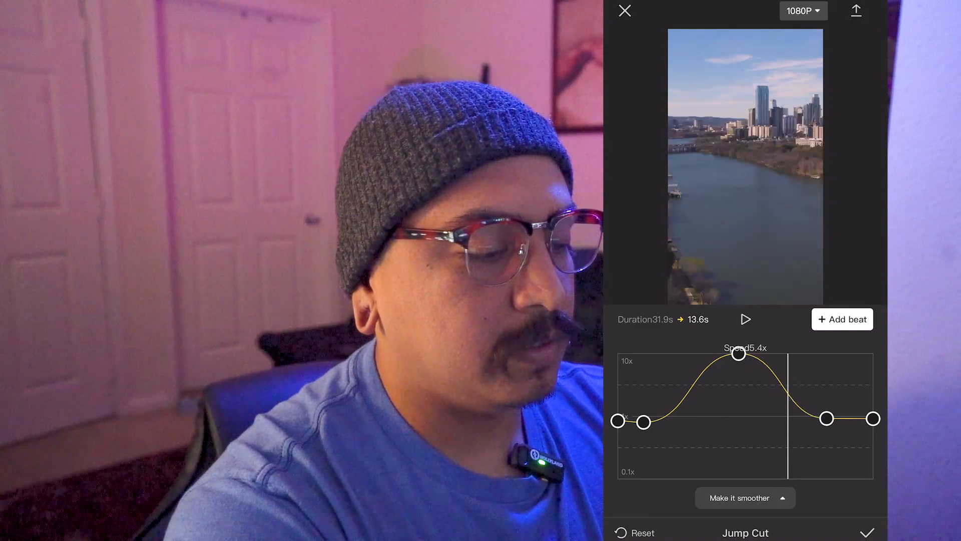
click(618, 421)
click(745, 319)
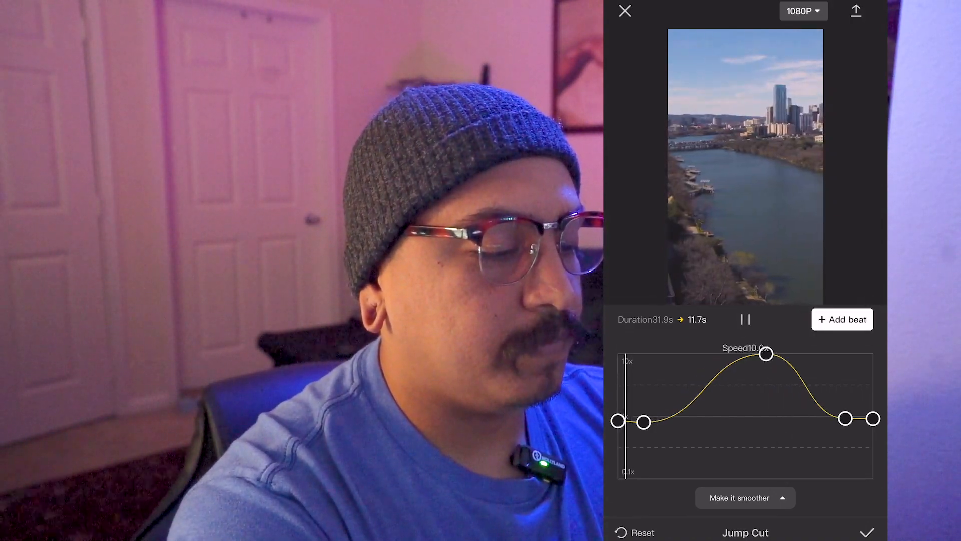
Shift the peak beat slightly earlier at a speed of 9.5x and preview the clip from its first beat.
drag(766, 353, 752, 357)
click(617, 420)
click(745, 319)
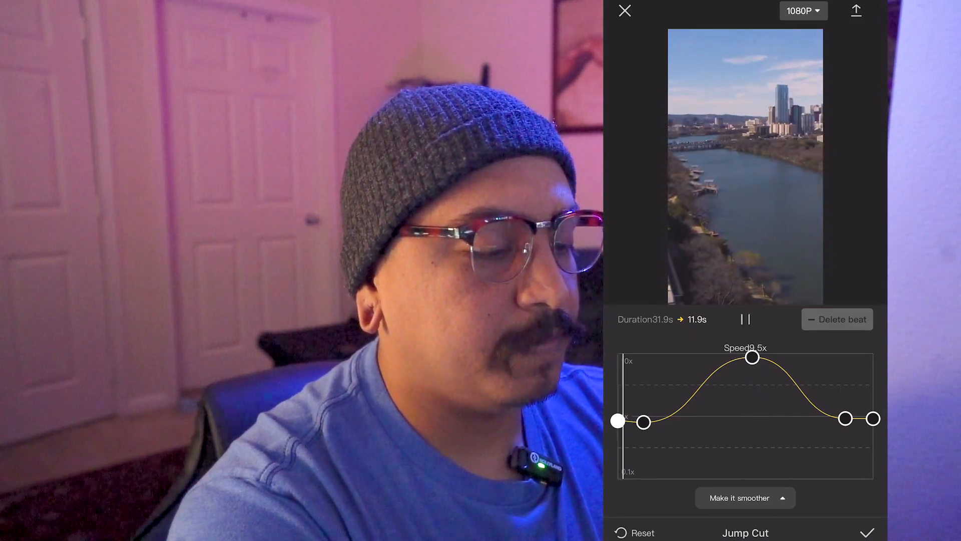